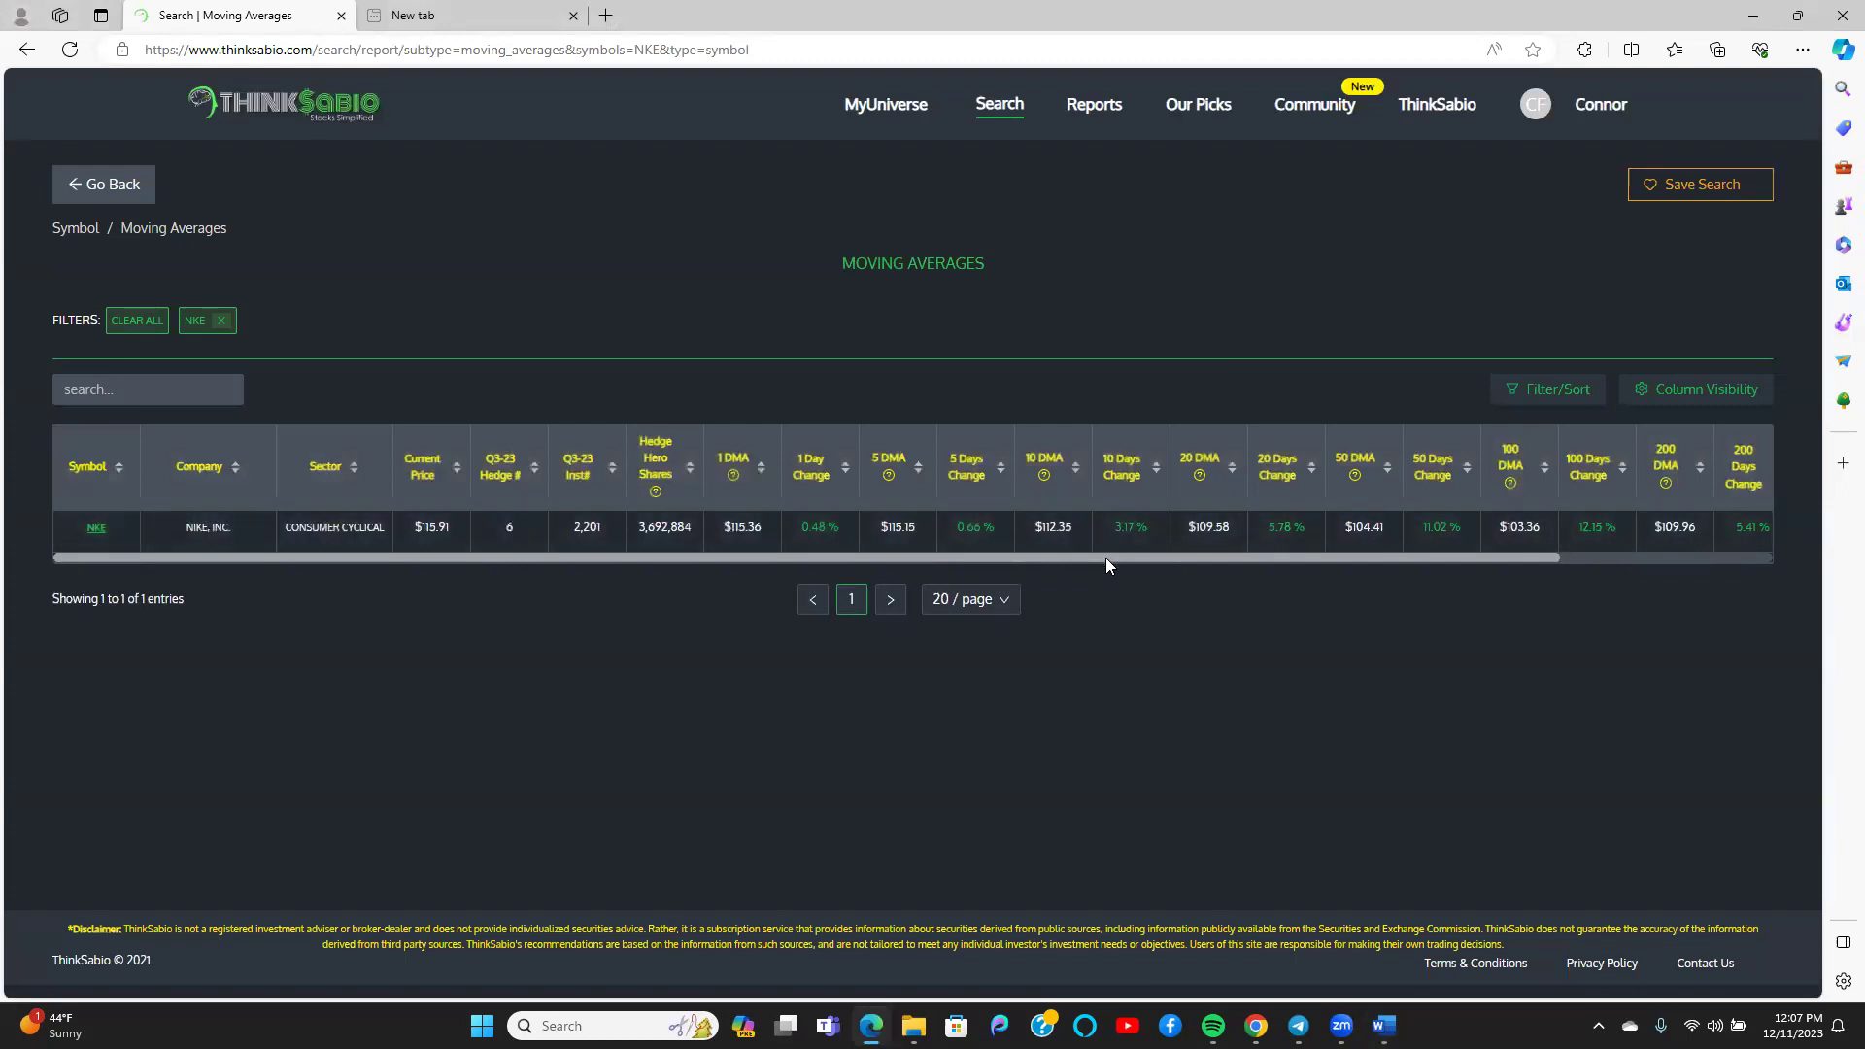
left_click_drag(1105, 558, 1166, 568)
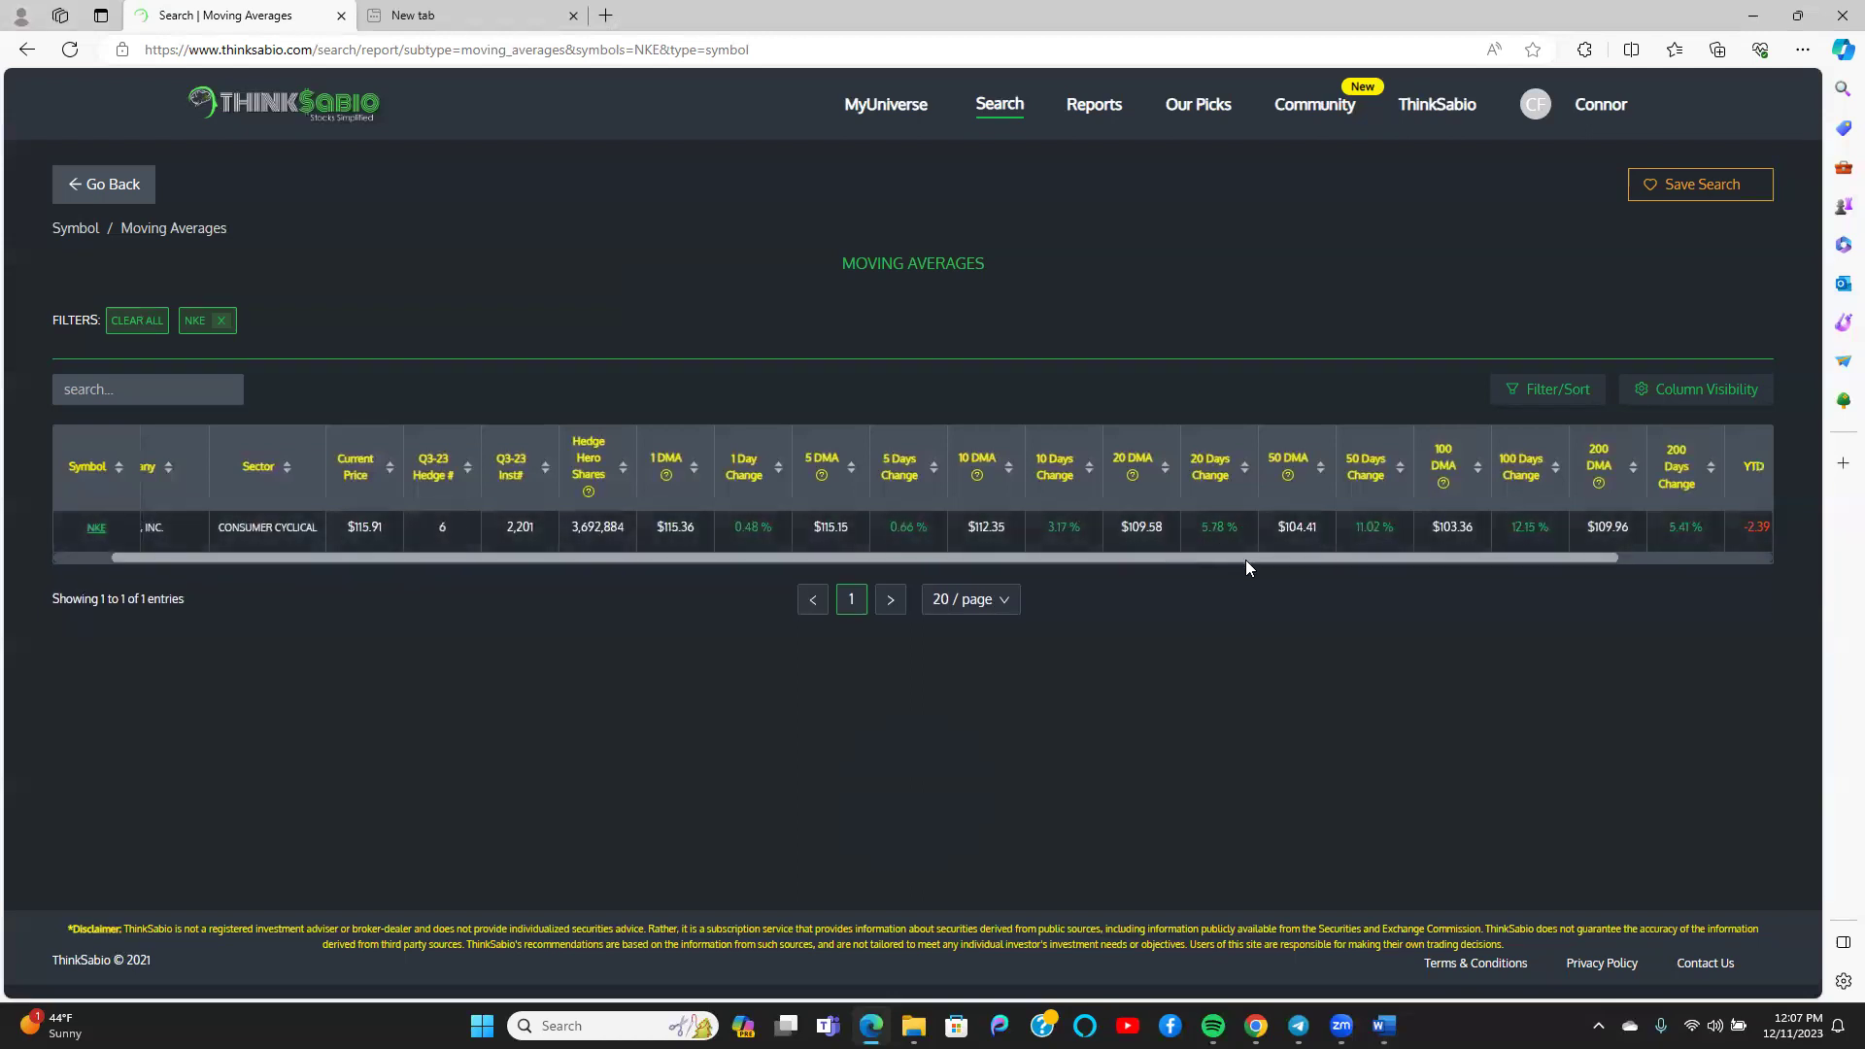
left_click_drag(1246, 559, 1344, 569)
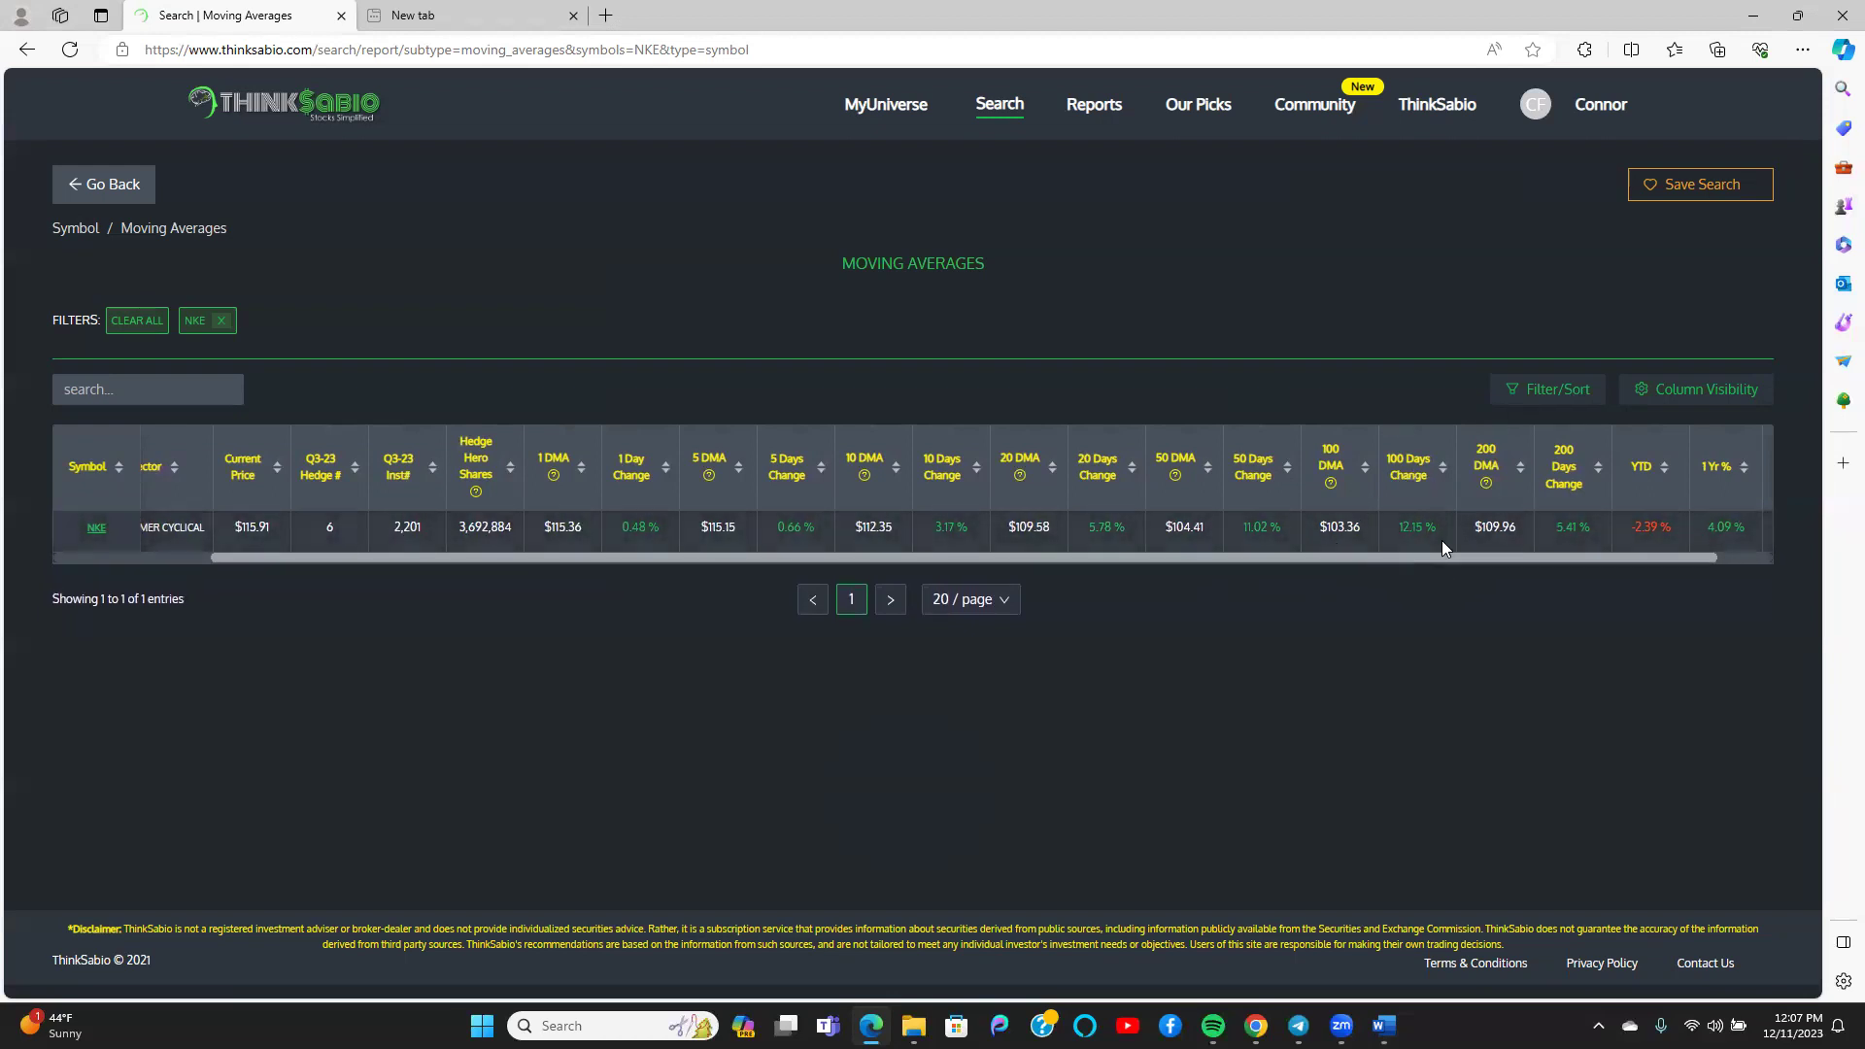
left_click_drag(1440, 557, 1510, 561)
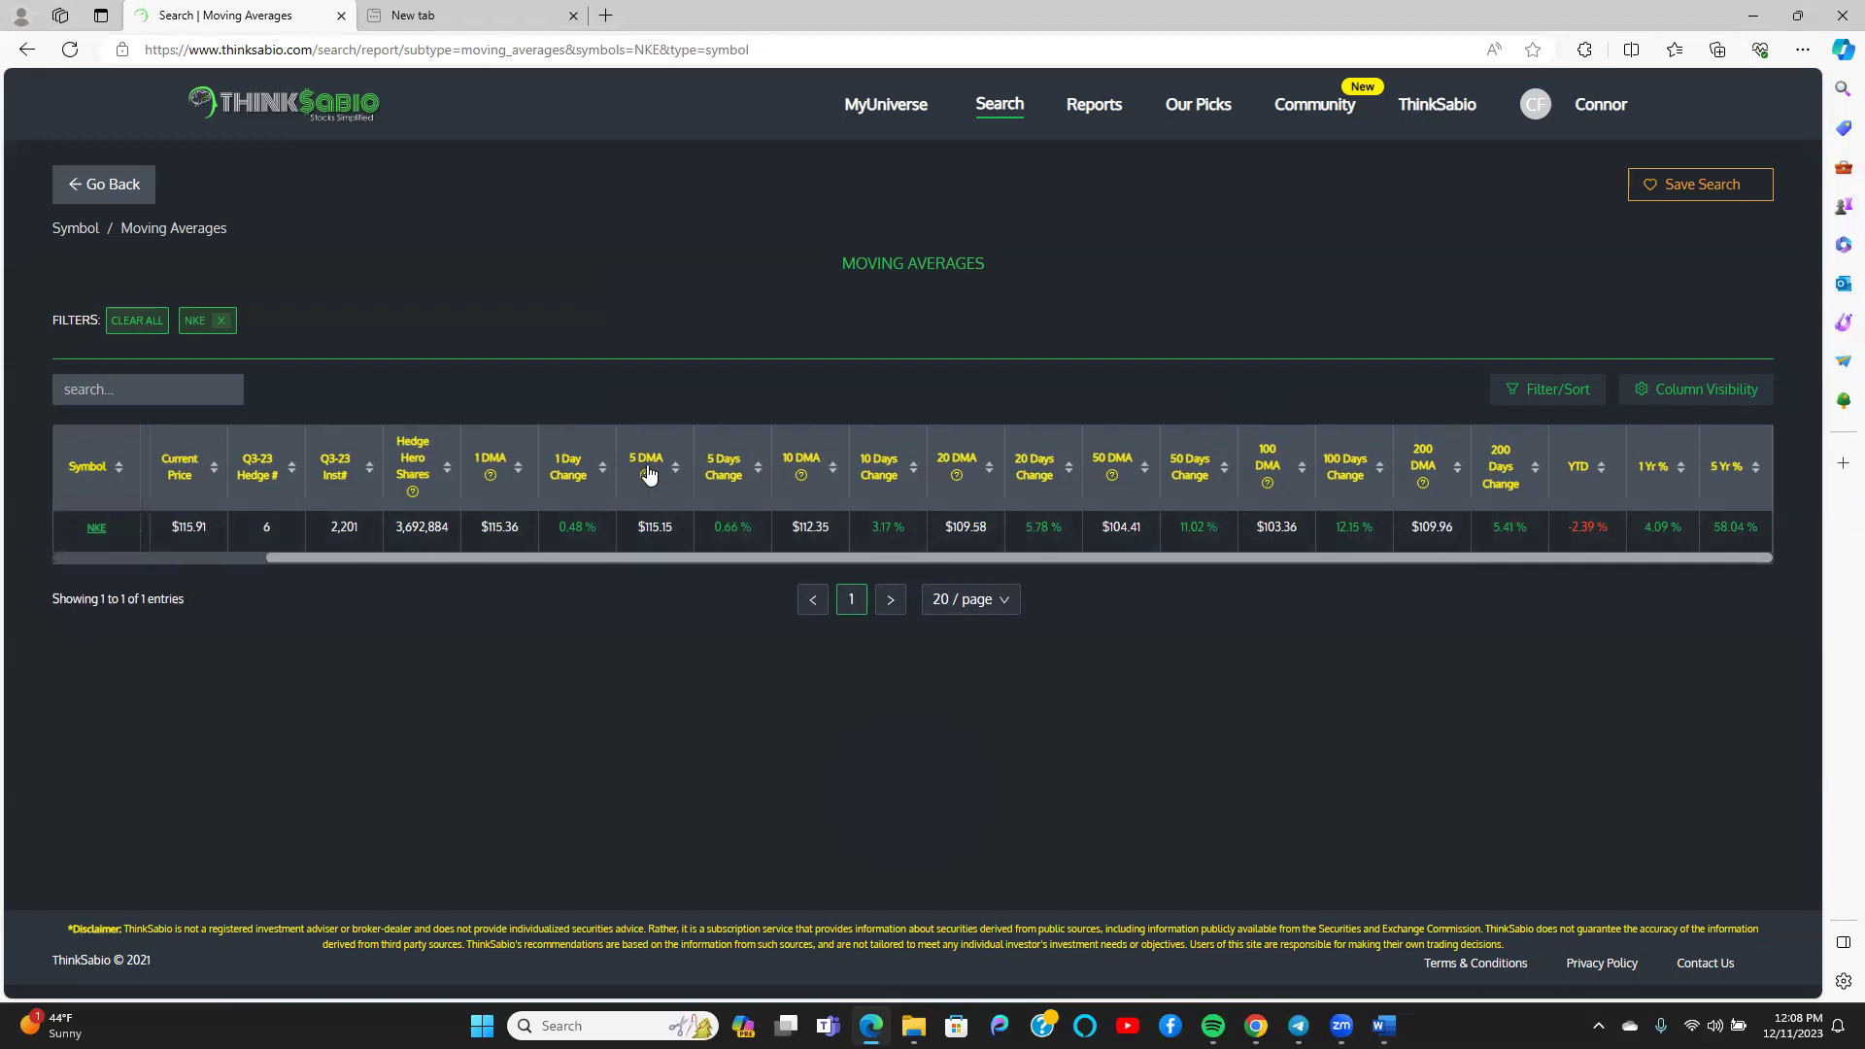
left_click_drag(566, 555, 327, 579)
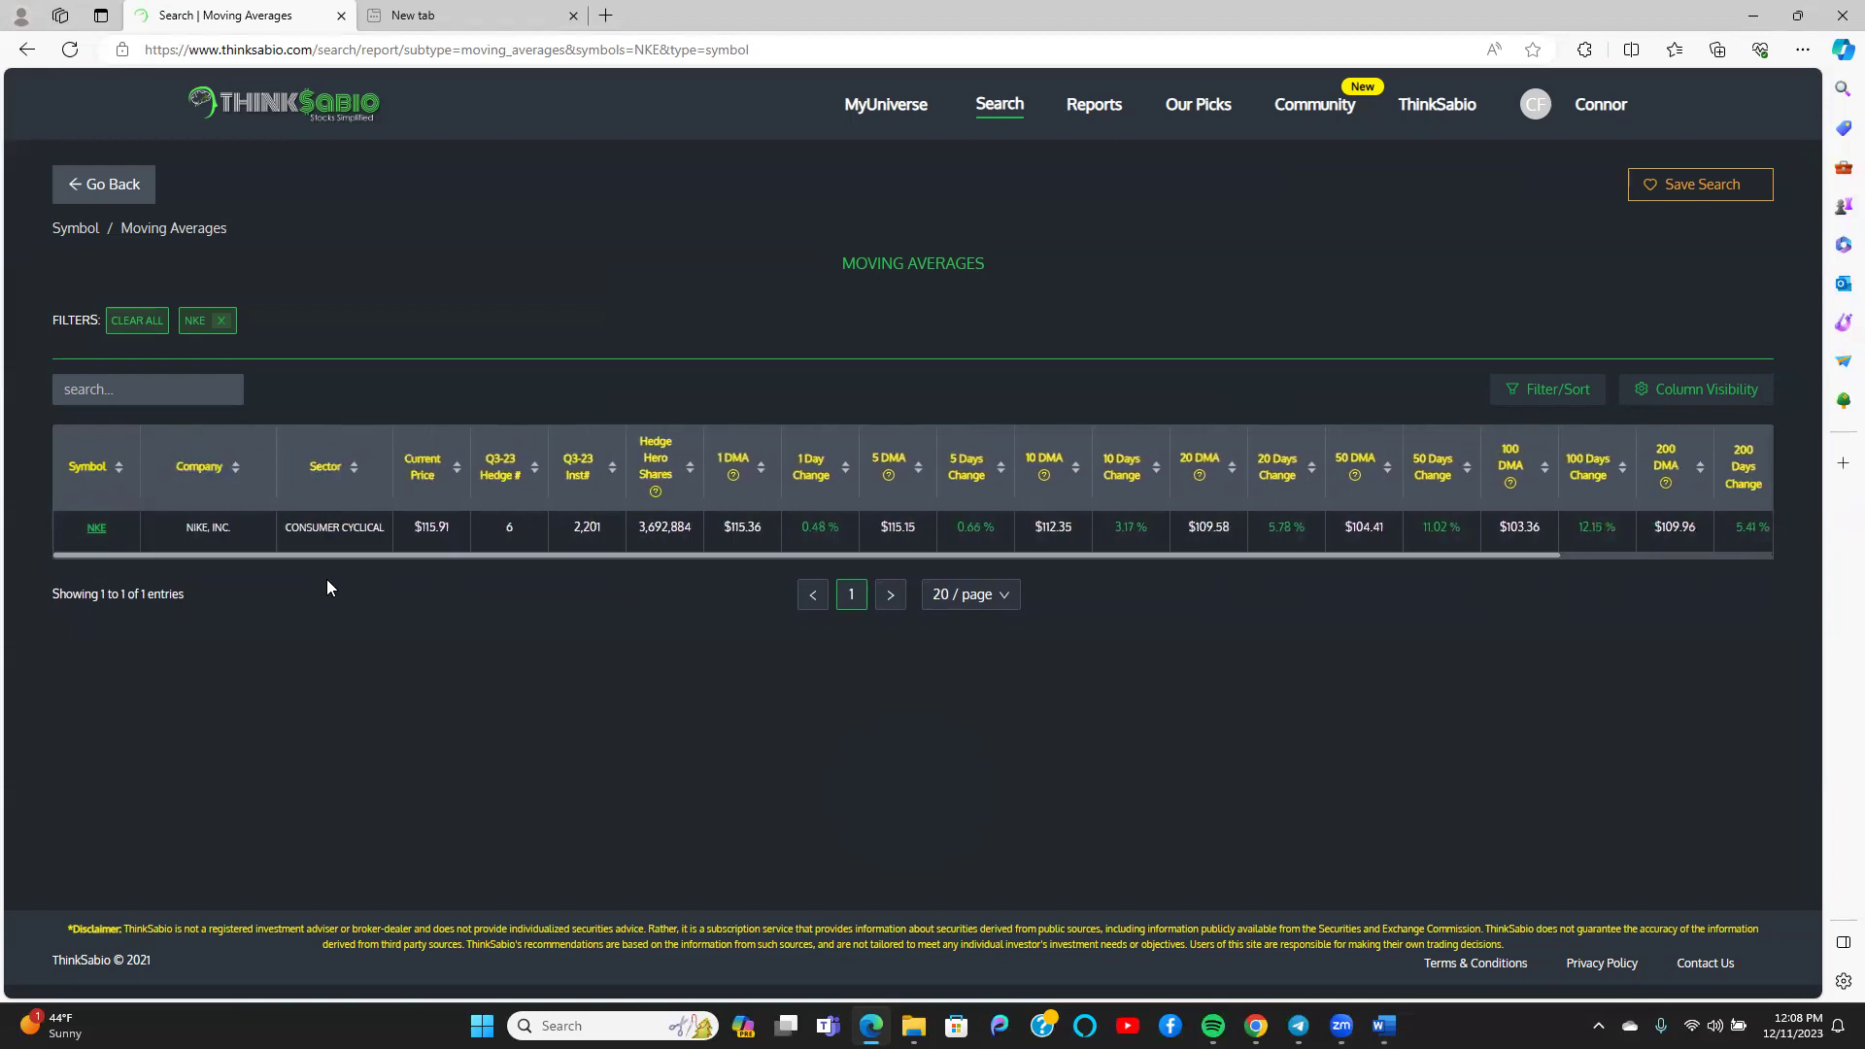
left_click(109, 195)
- Add NKE (Nike, Inc.) and UAA (Under Armour, Inc.) as symbols and submit the Moving Averages search
left_click(752, 449)
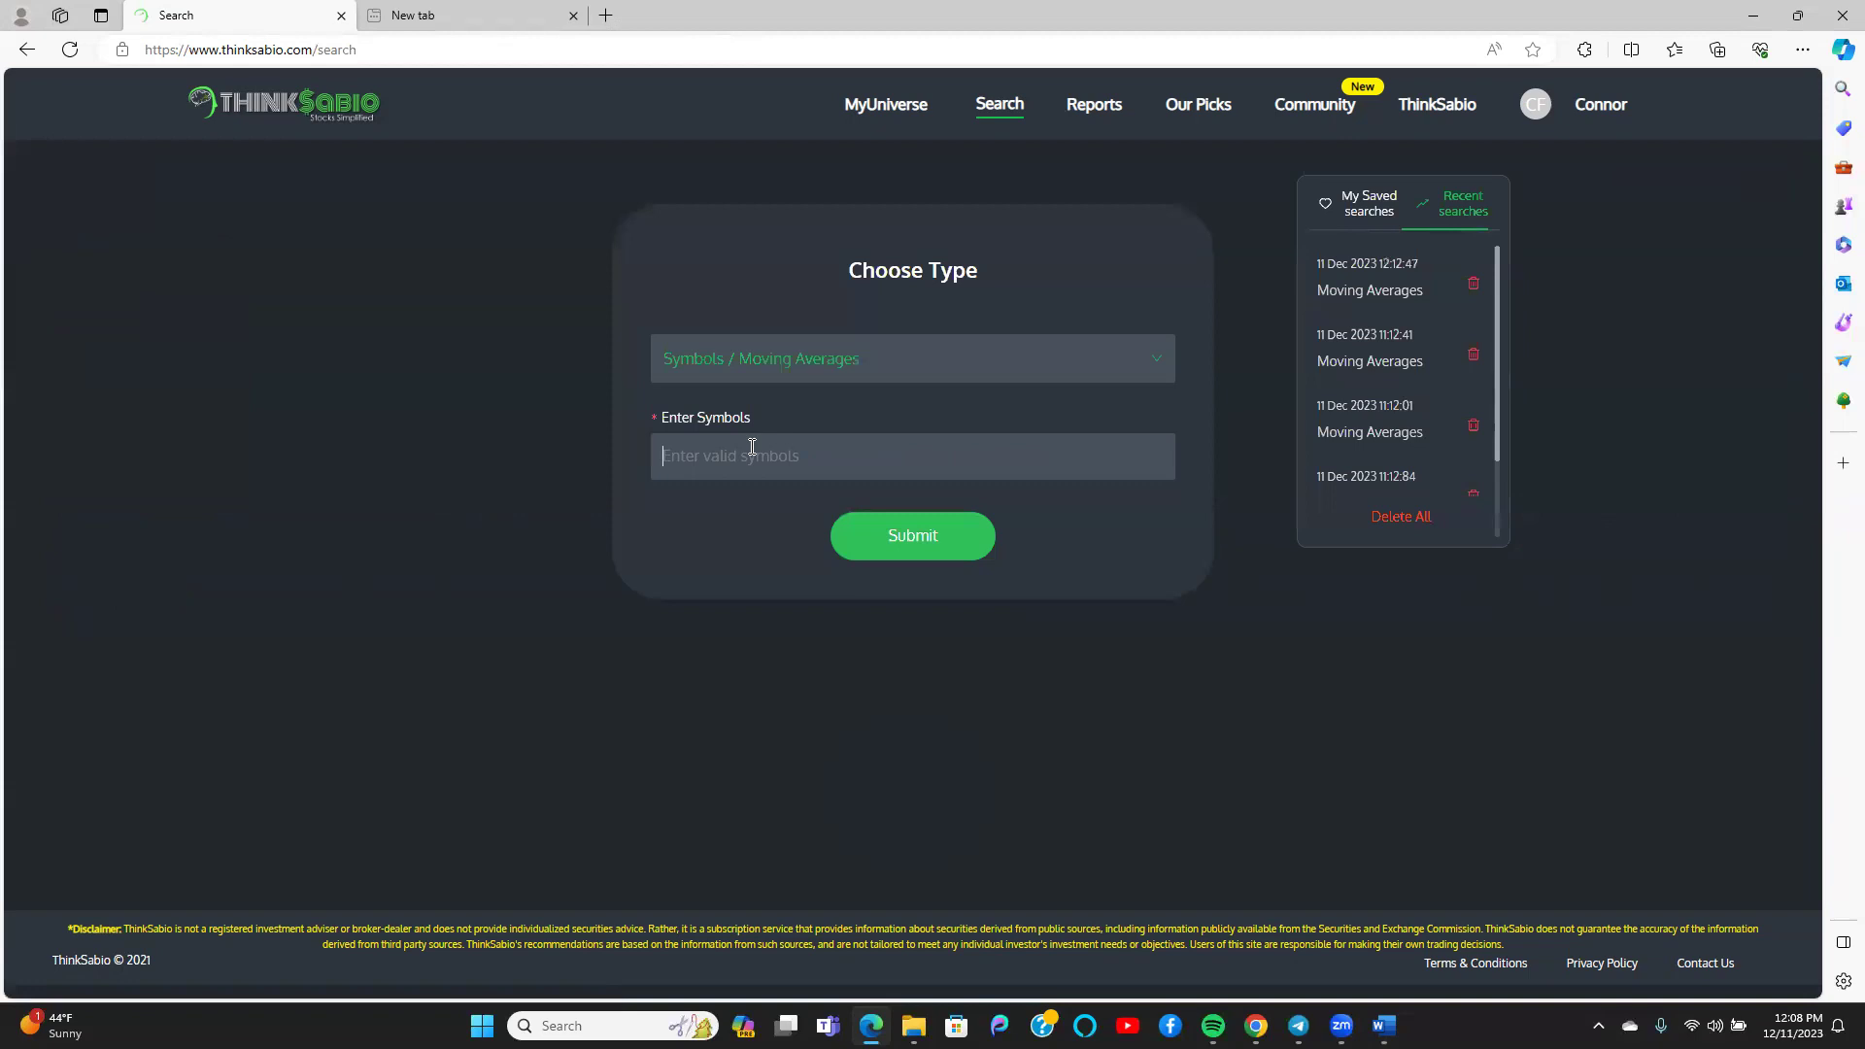
type("NKE")
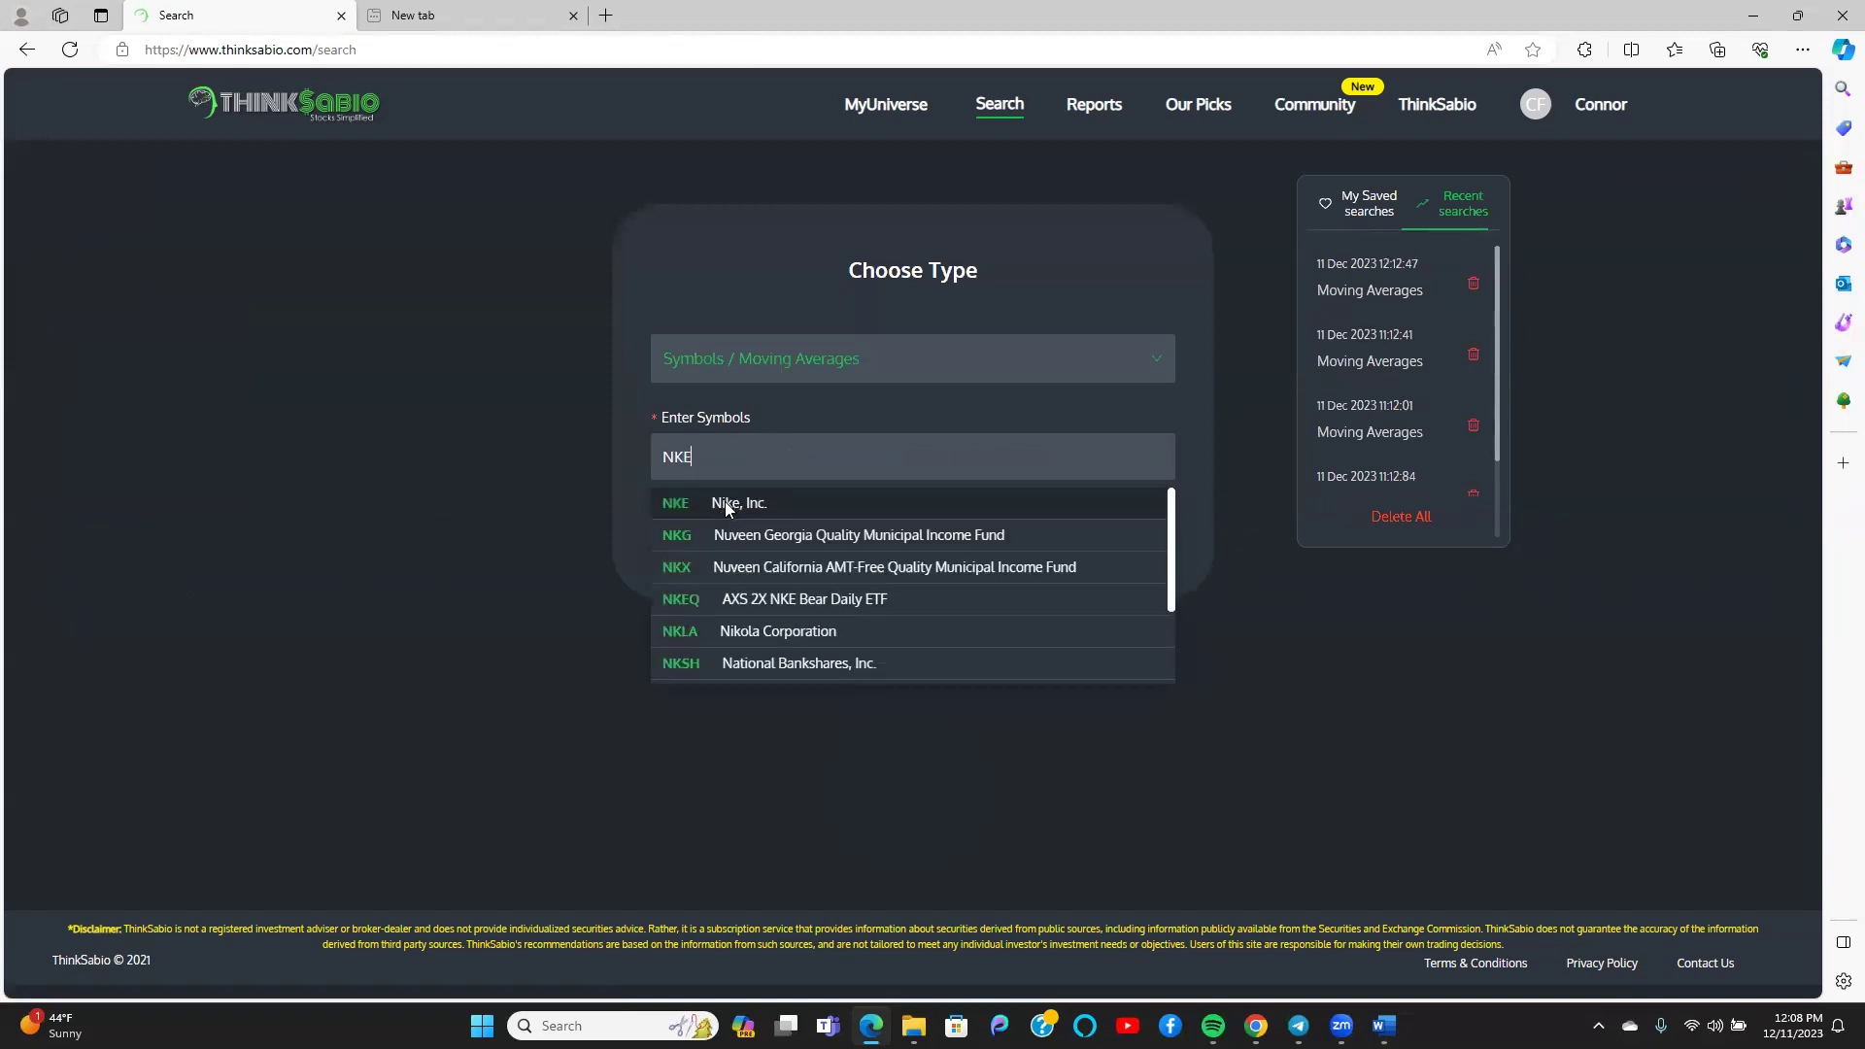
left_click(725, 503)
type("A")
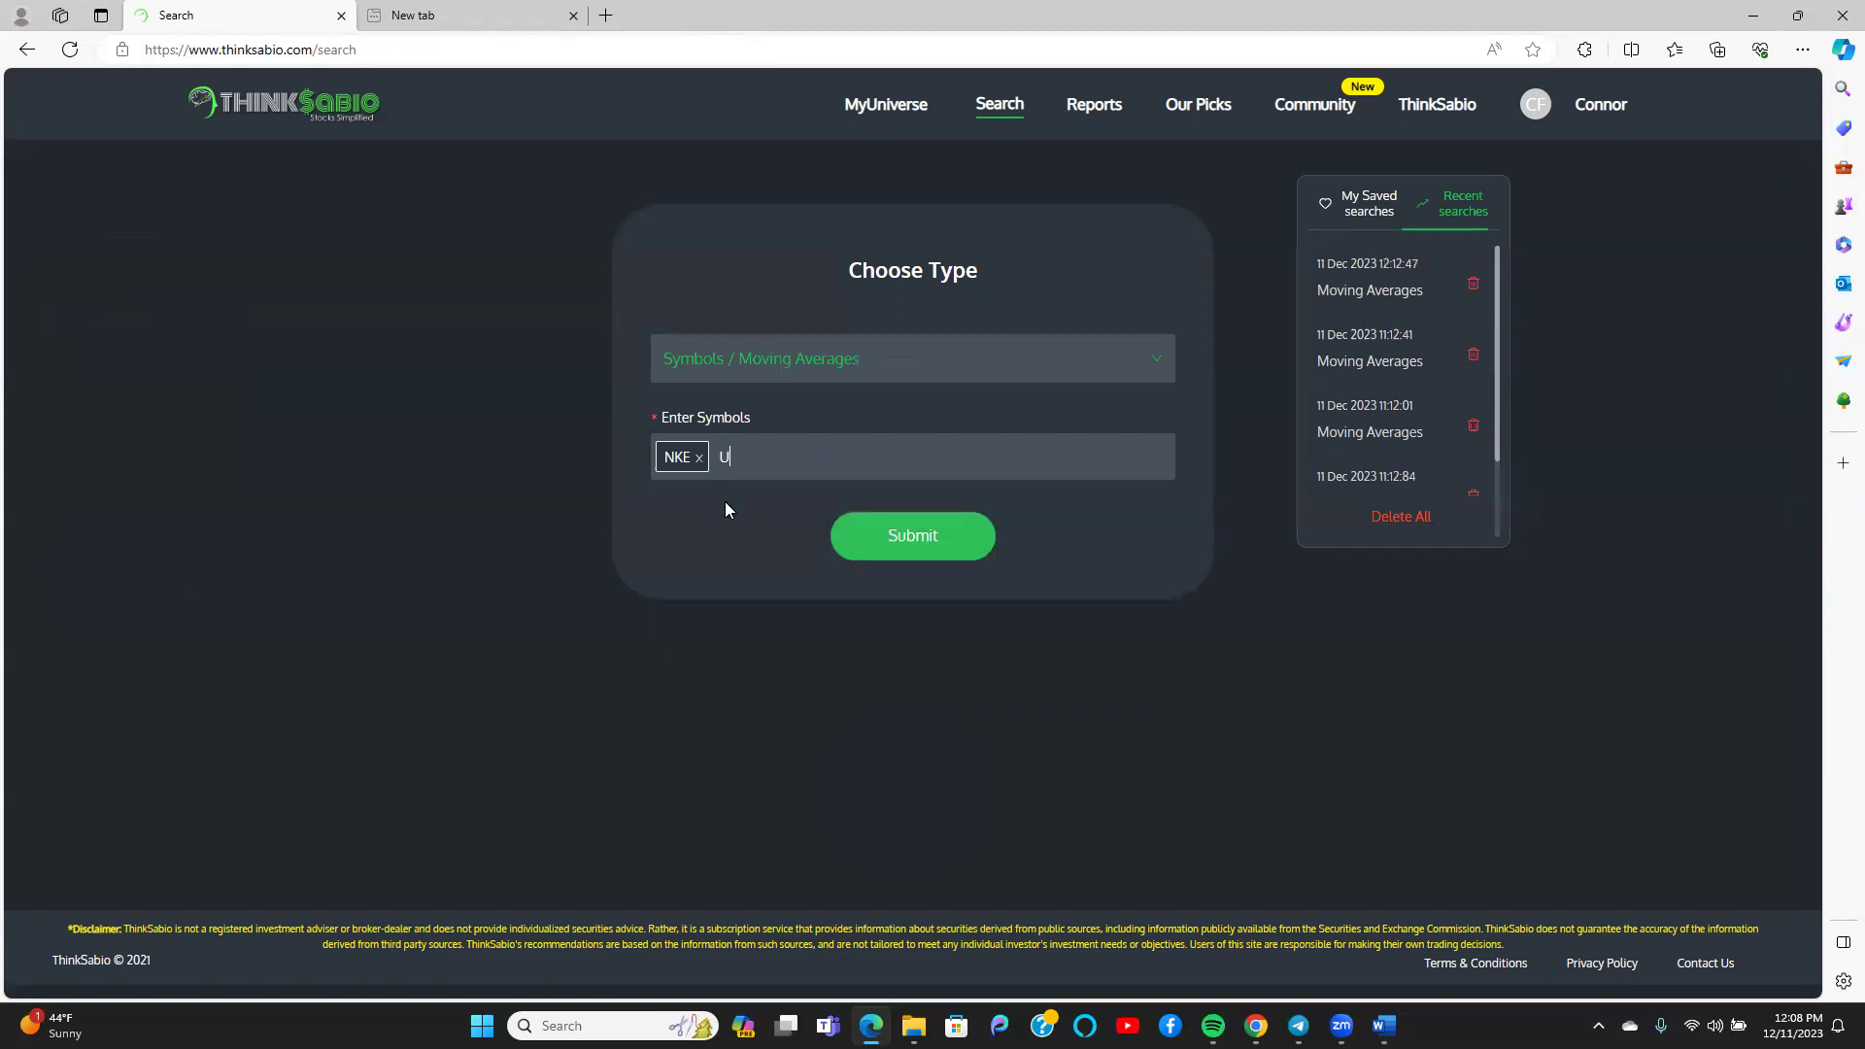
type("UAA")
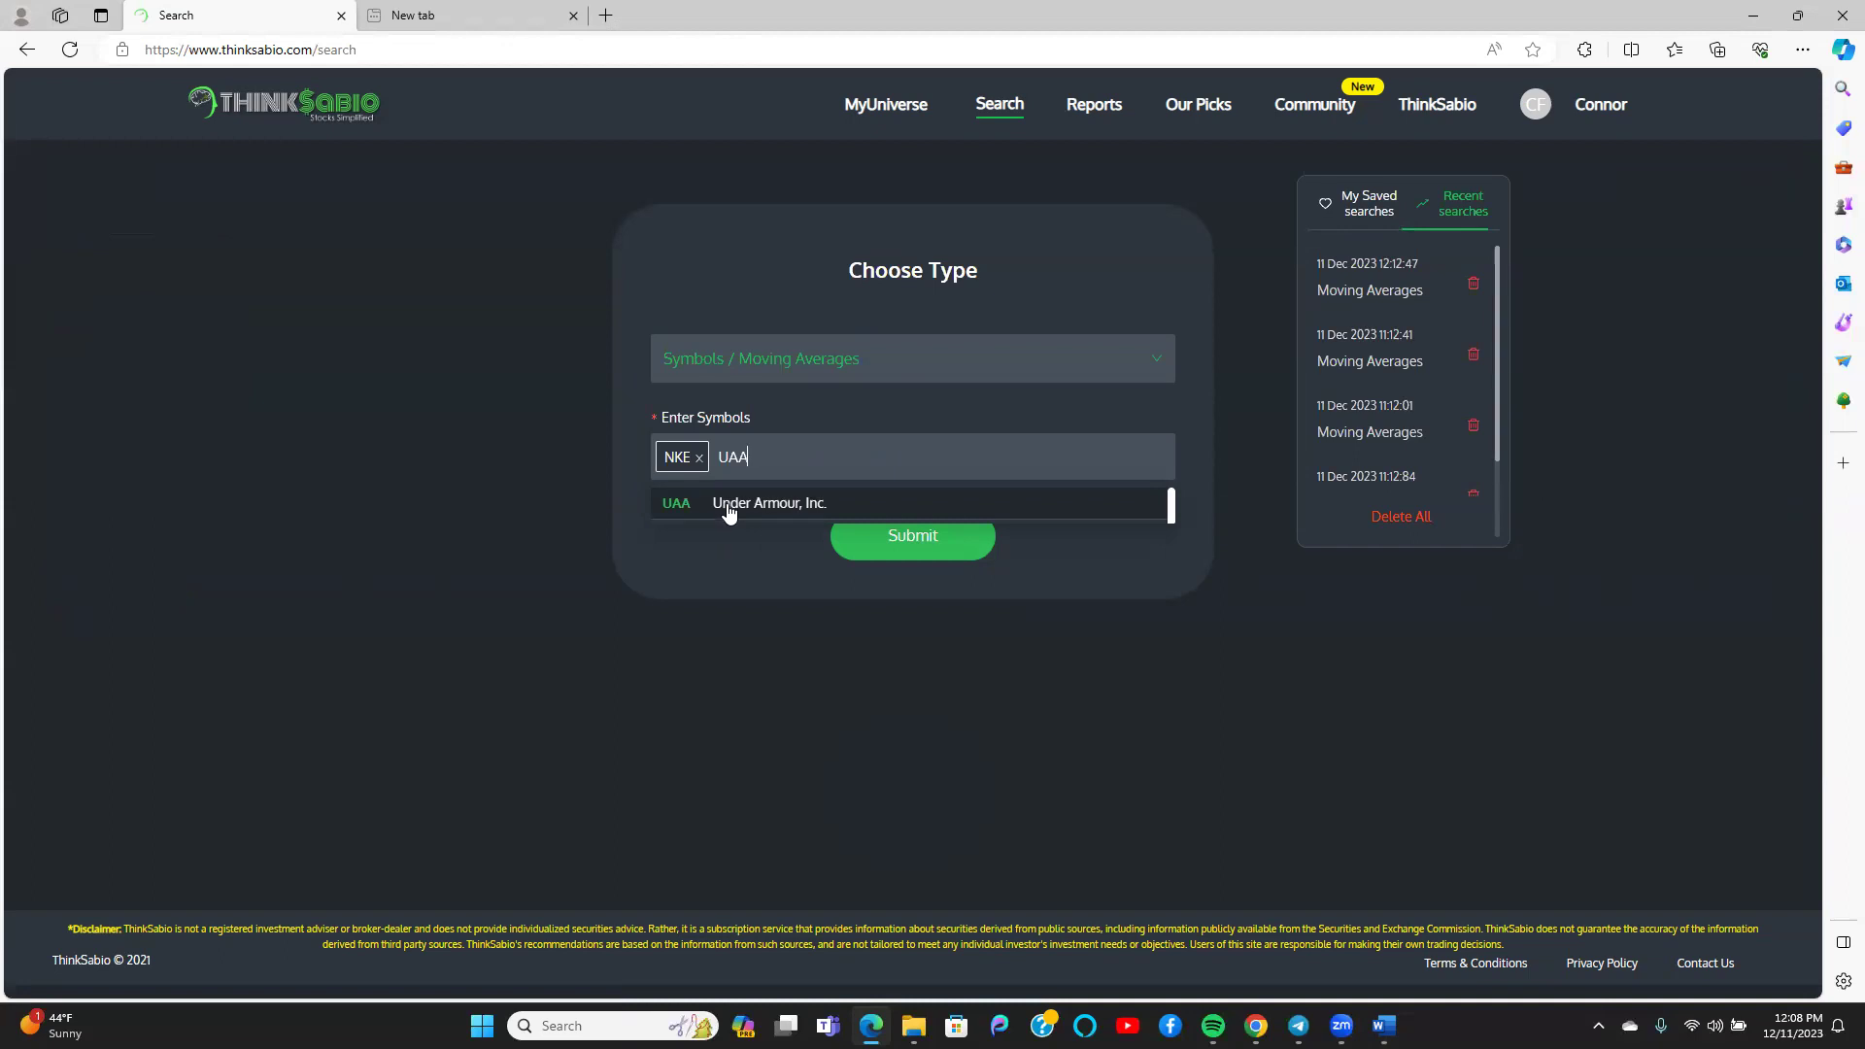
left_click(727, 505)
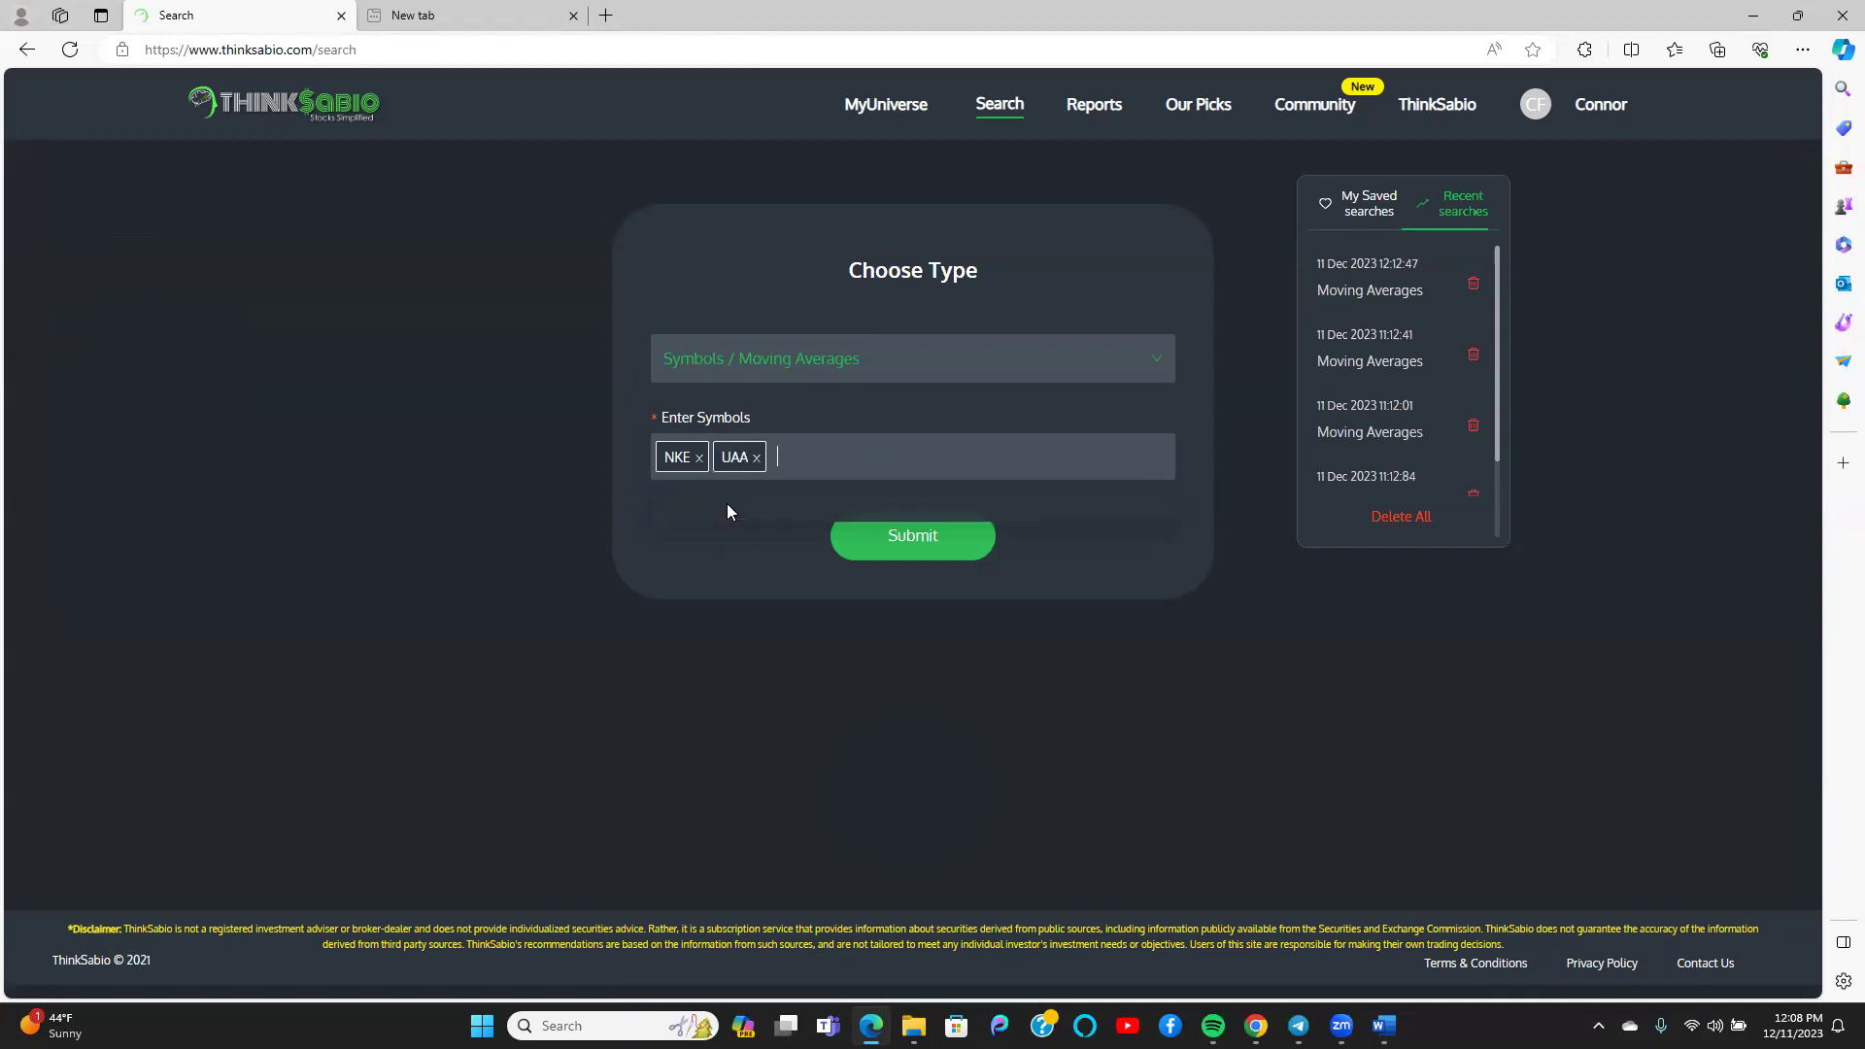
left_click(893, 550)
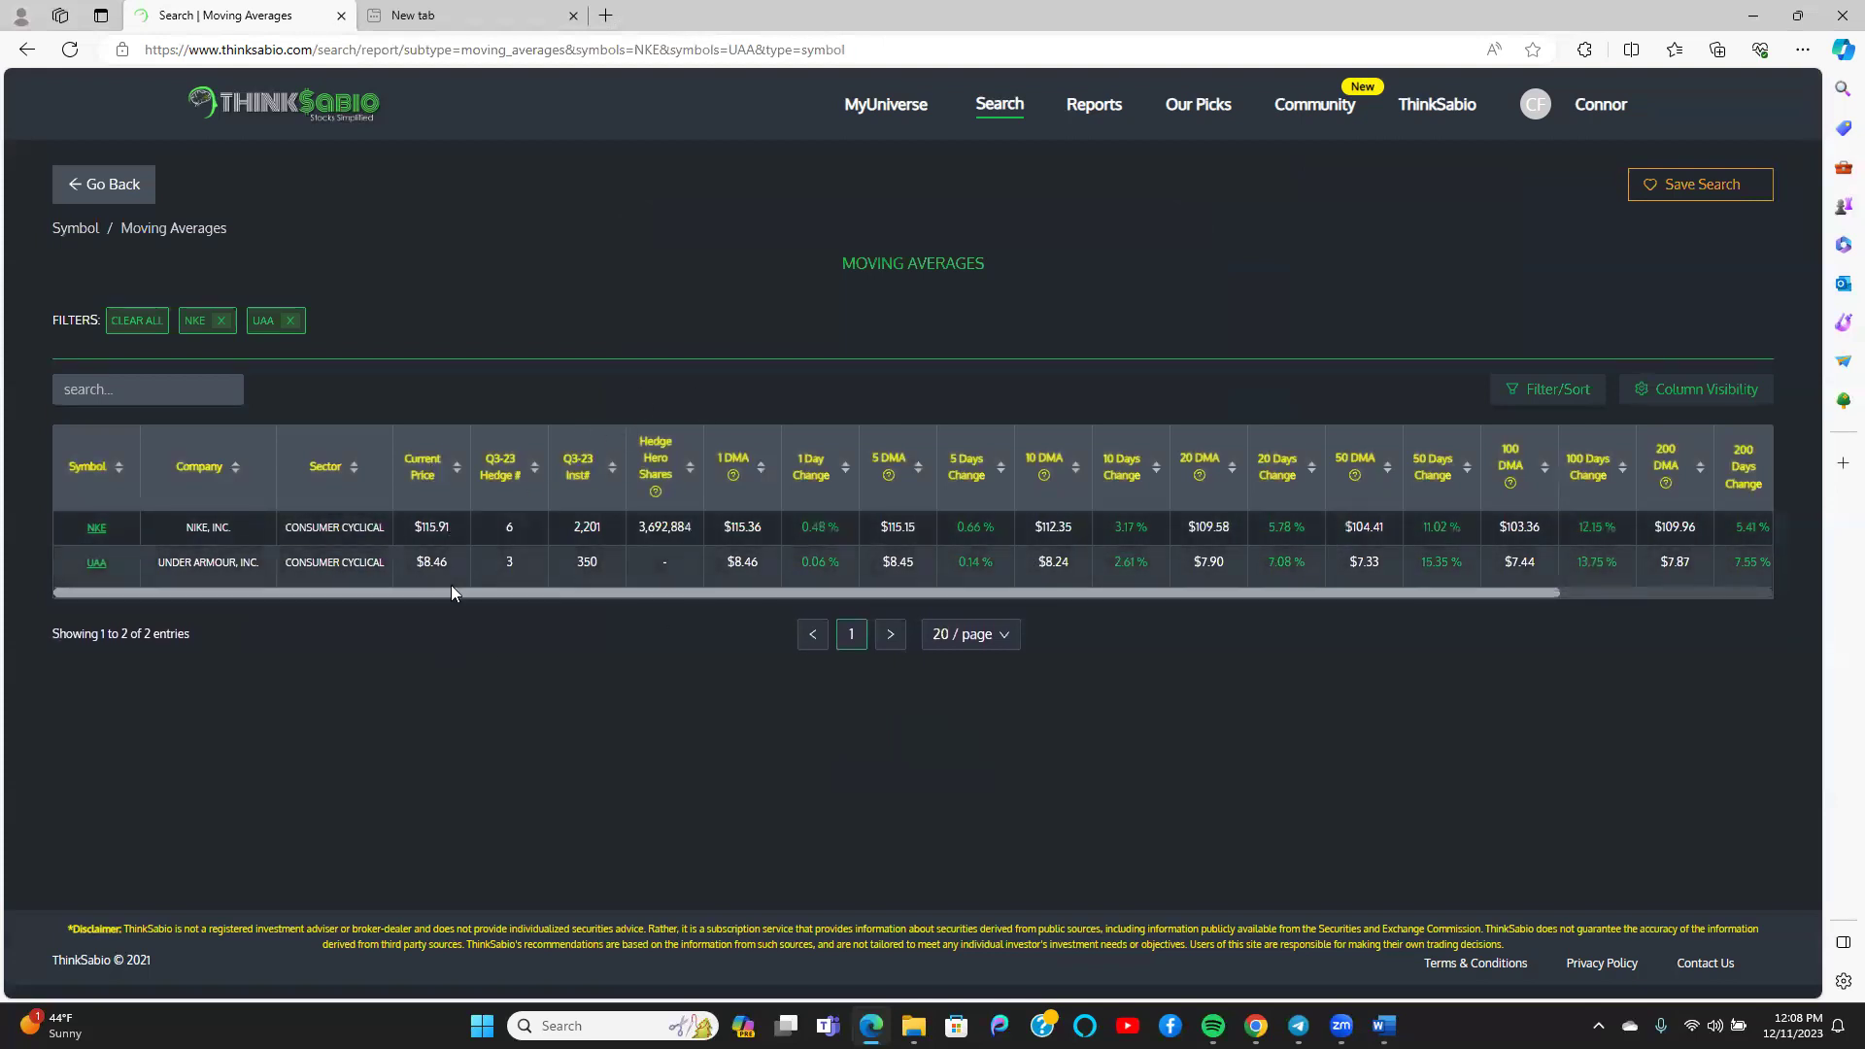
- Scroll across the NKE and UAA rows to compare every column, then clear both symbol filters
left_click_drag(449, 586, 706, 597)
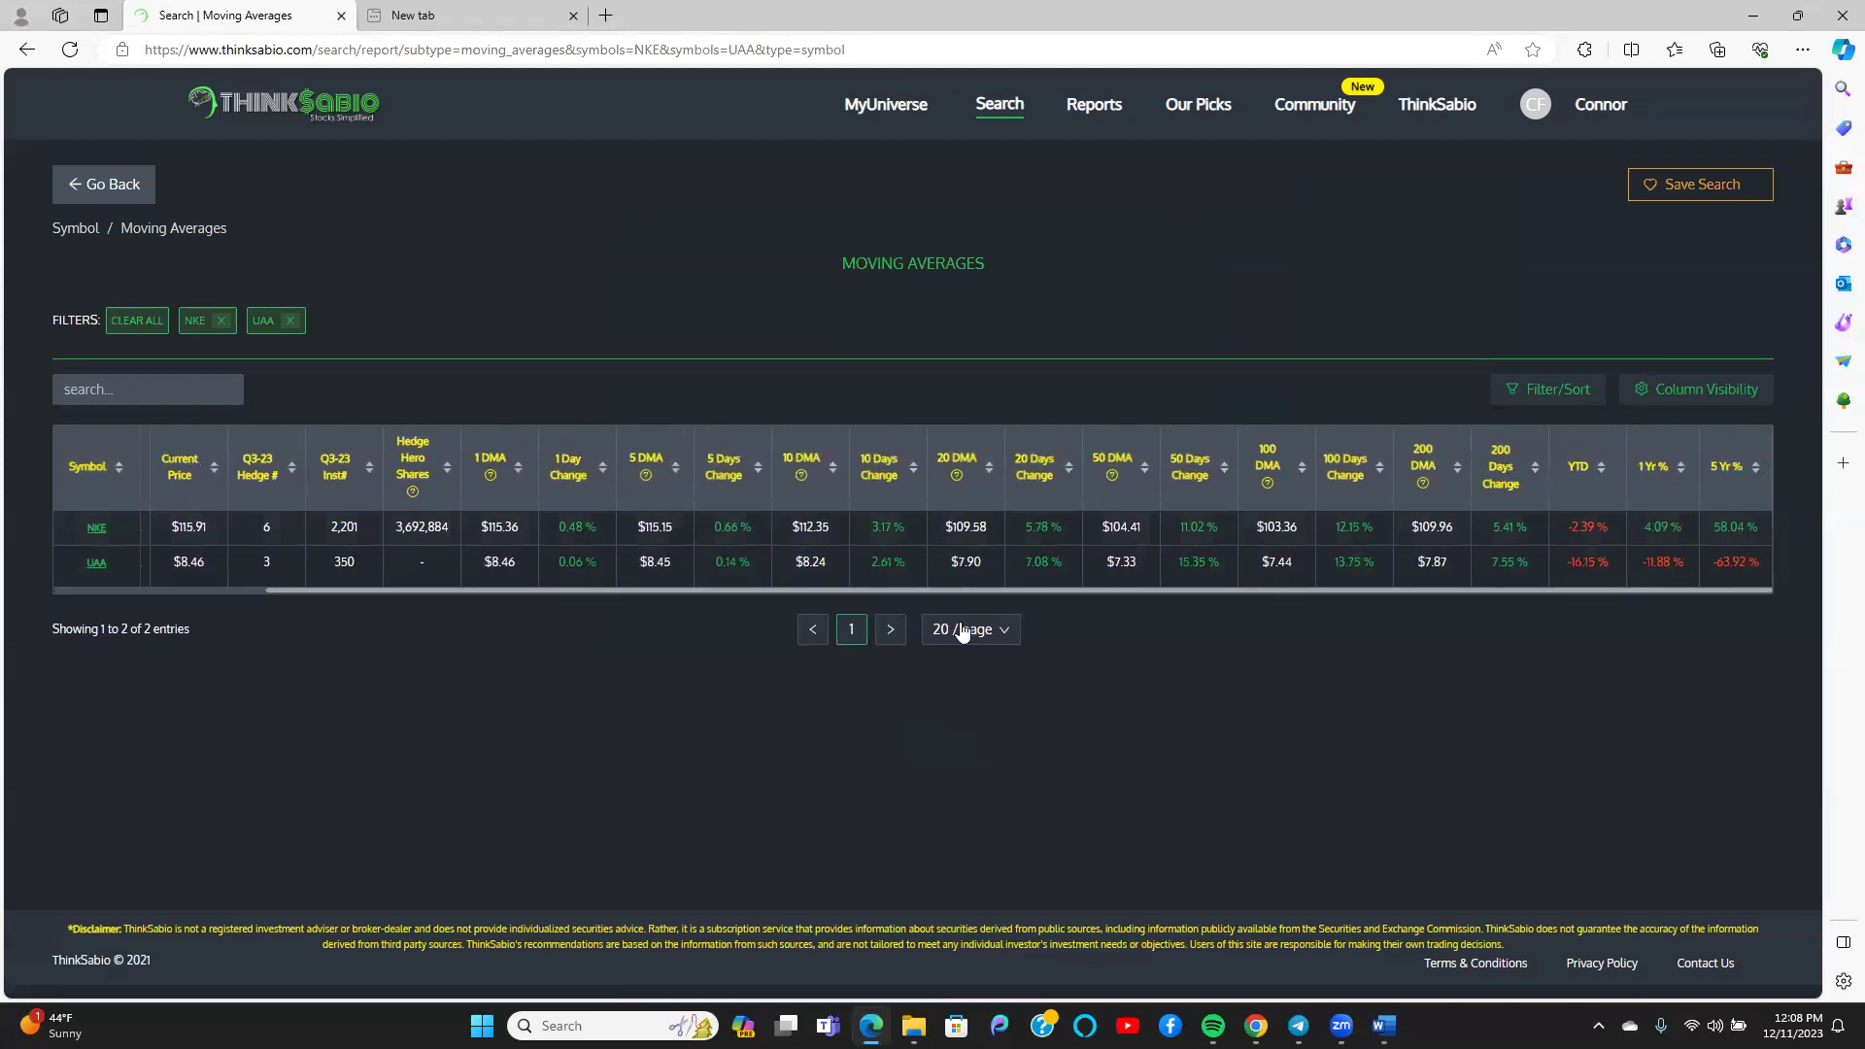
mouse_move(694, 587)
left_mouse_down()
mouse_move(491, 606)
mouse_move(577, 577)
mouse_move(695, 585)
left_mouse_up()
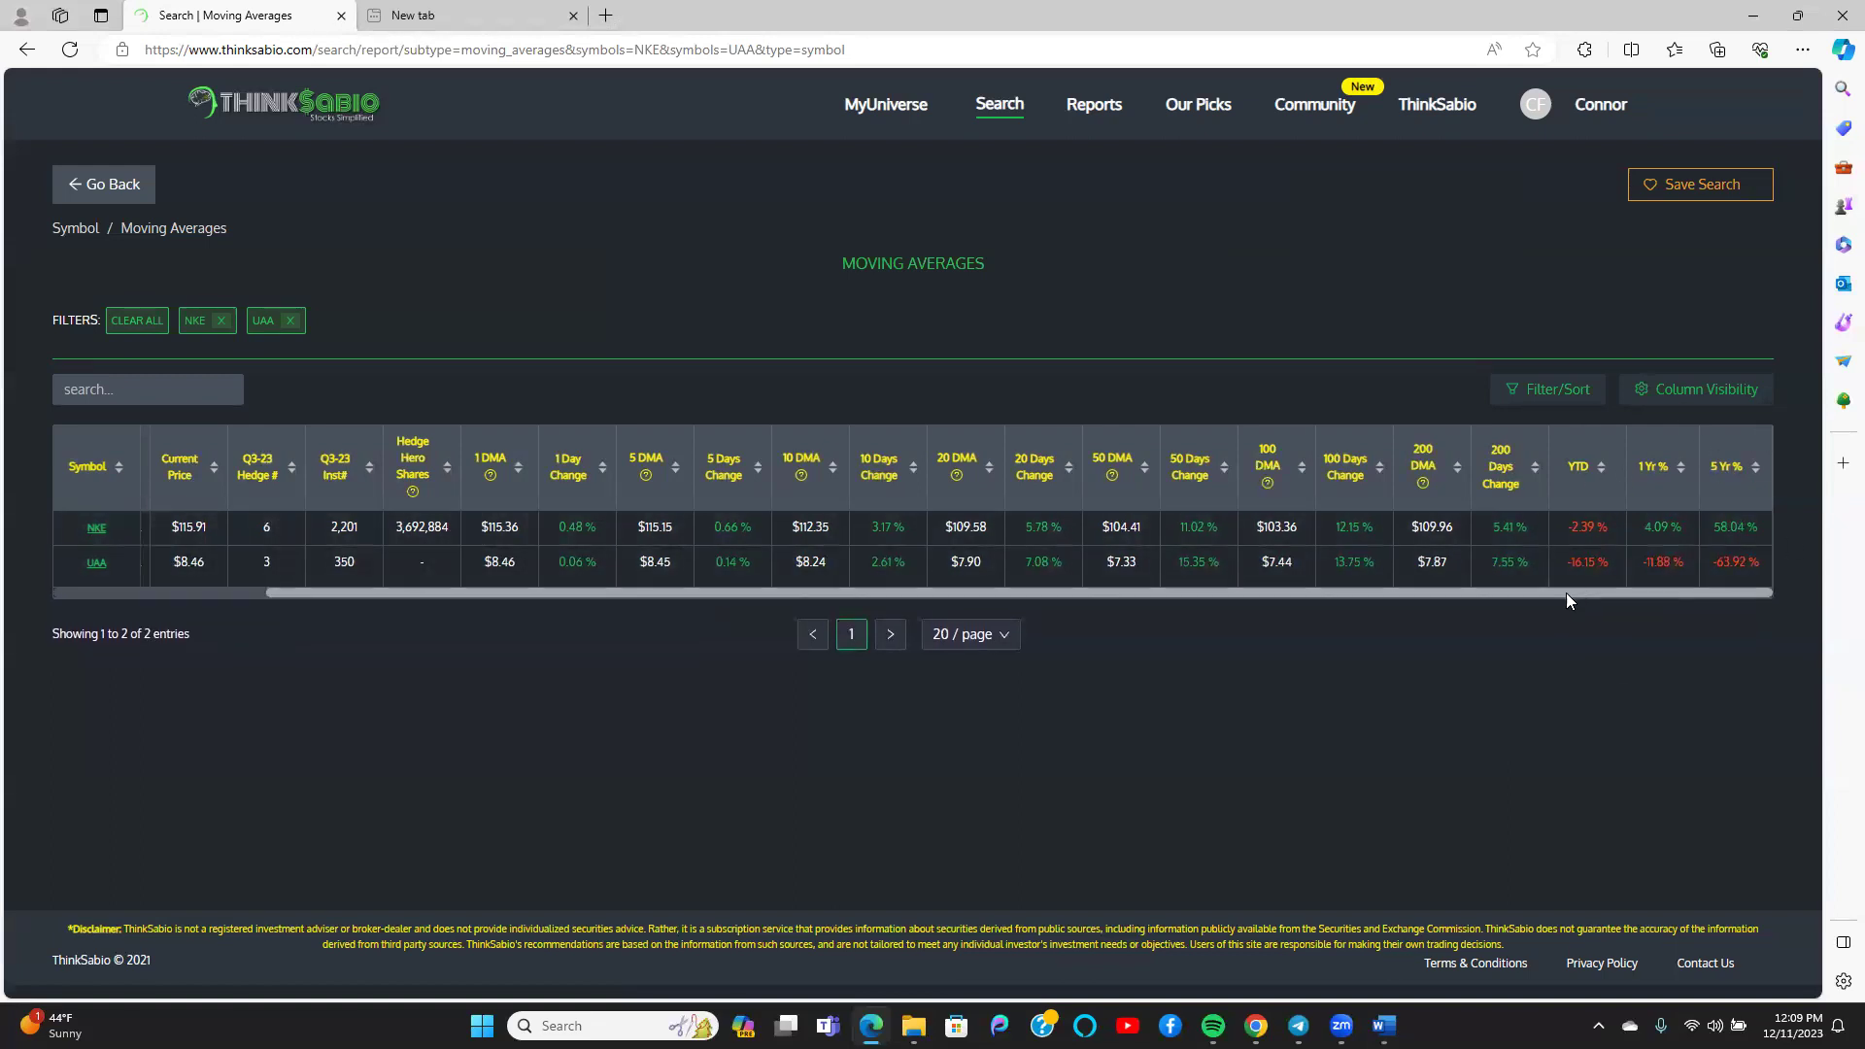
left_click_drag(1632, 587, 1035, 643)
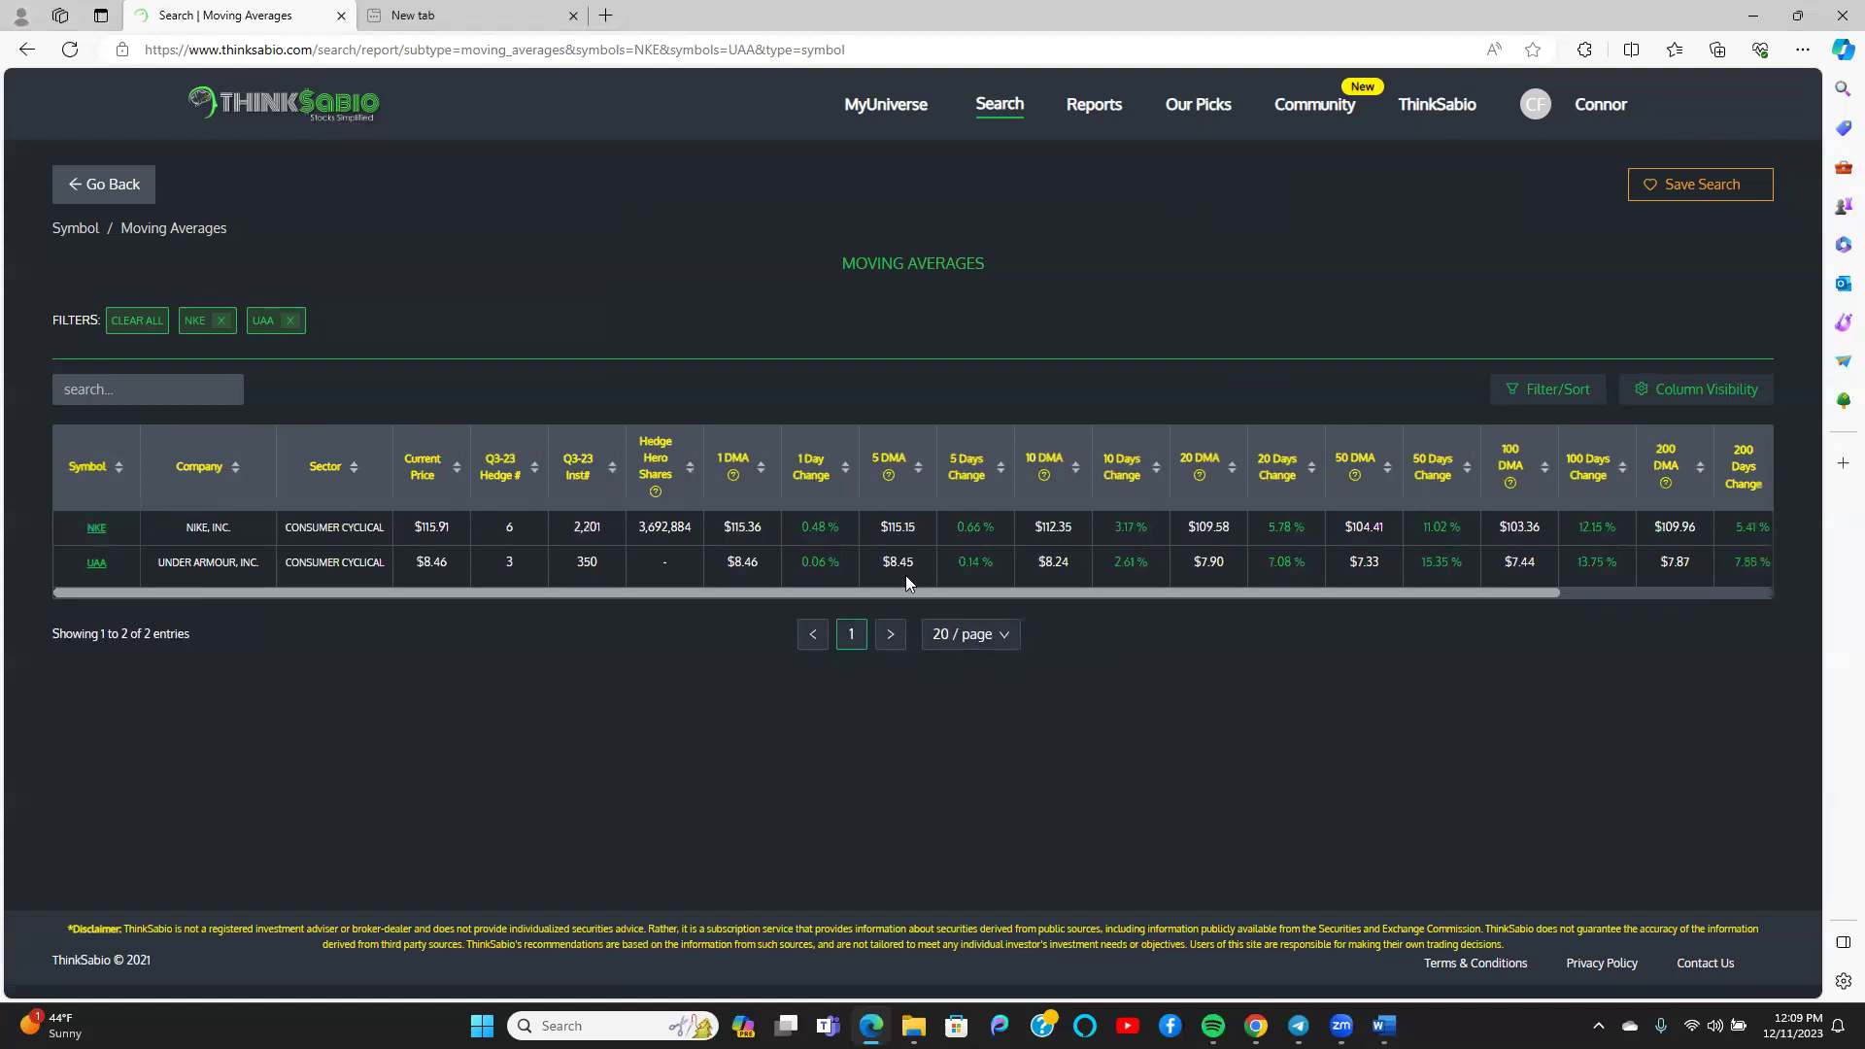
left_click_drag(1205, 624, 1175, 559)
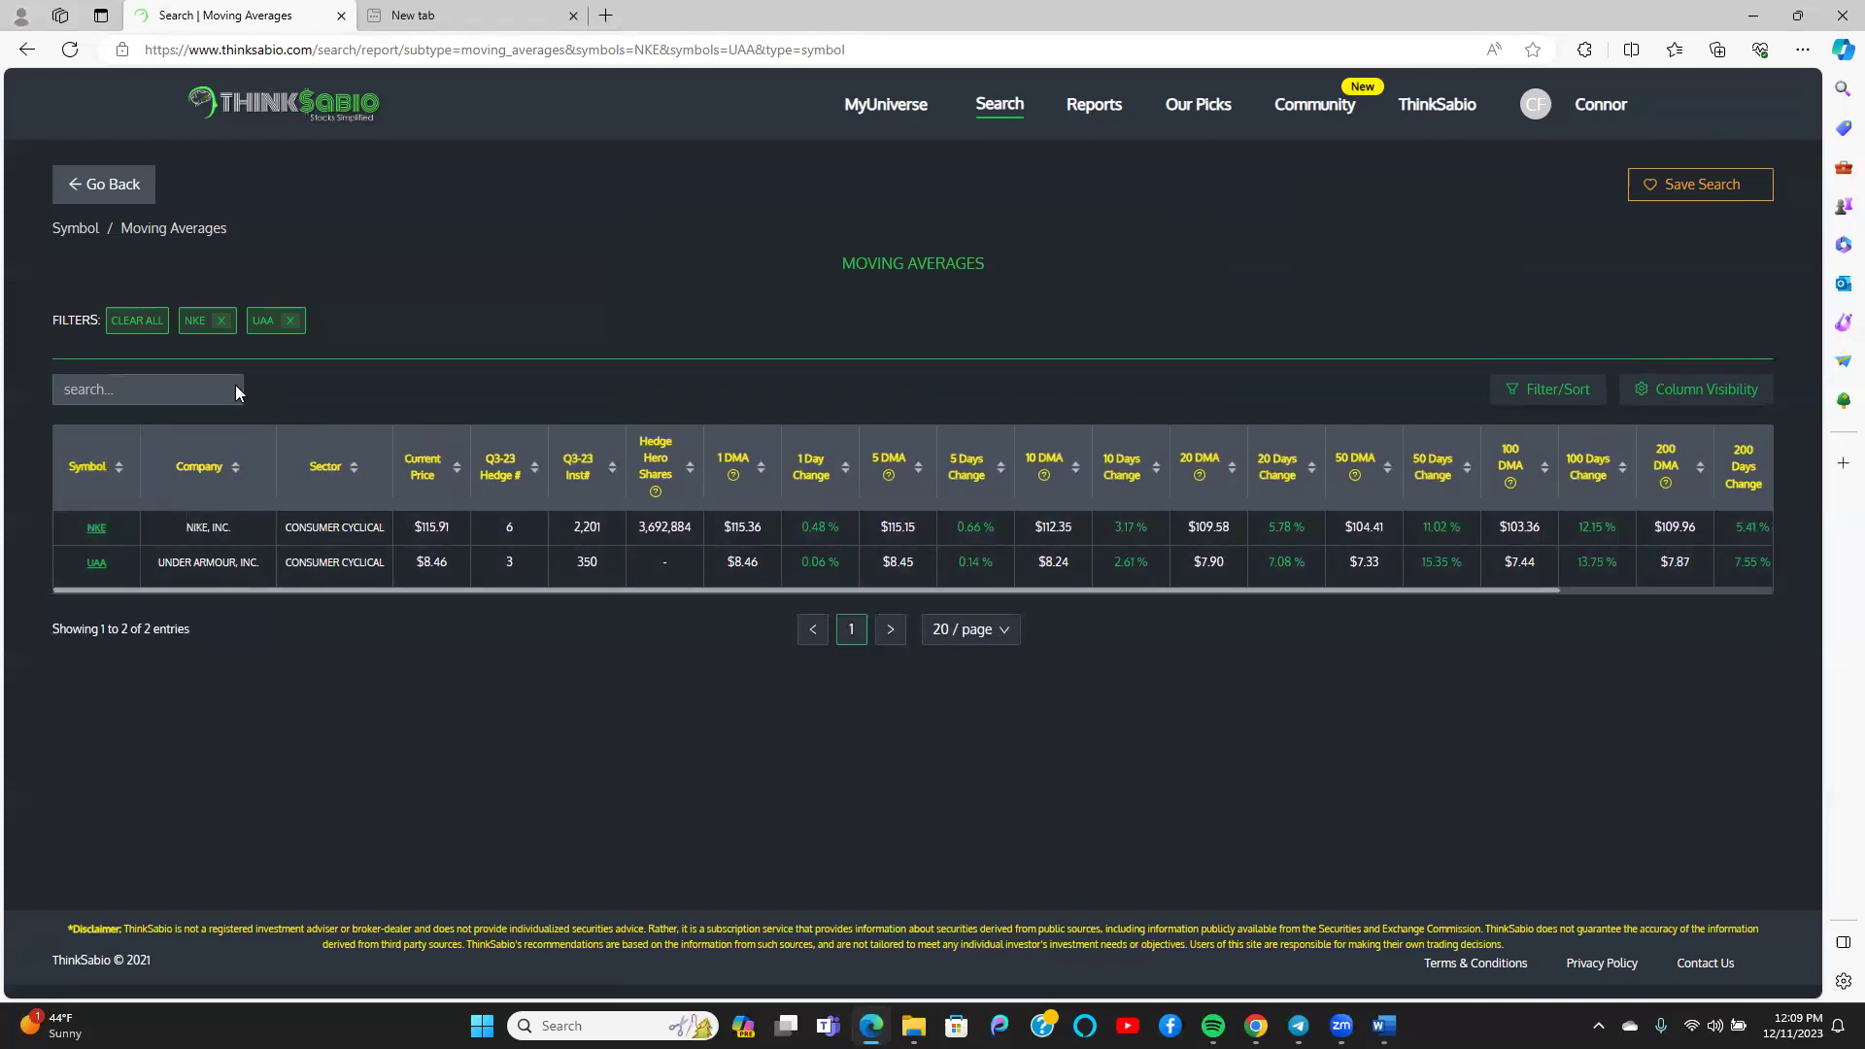
left_click(134, 325)
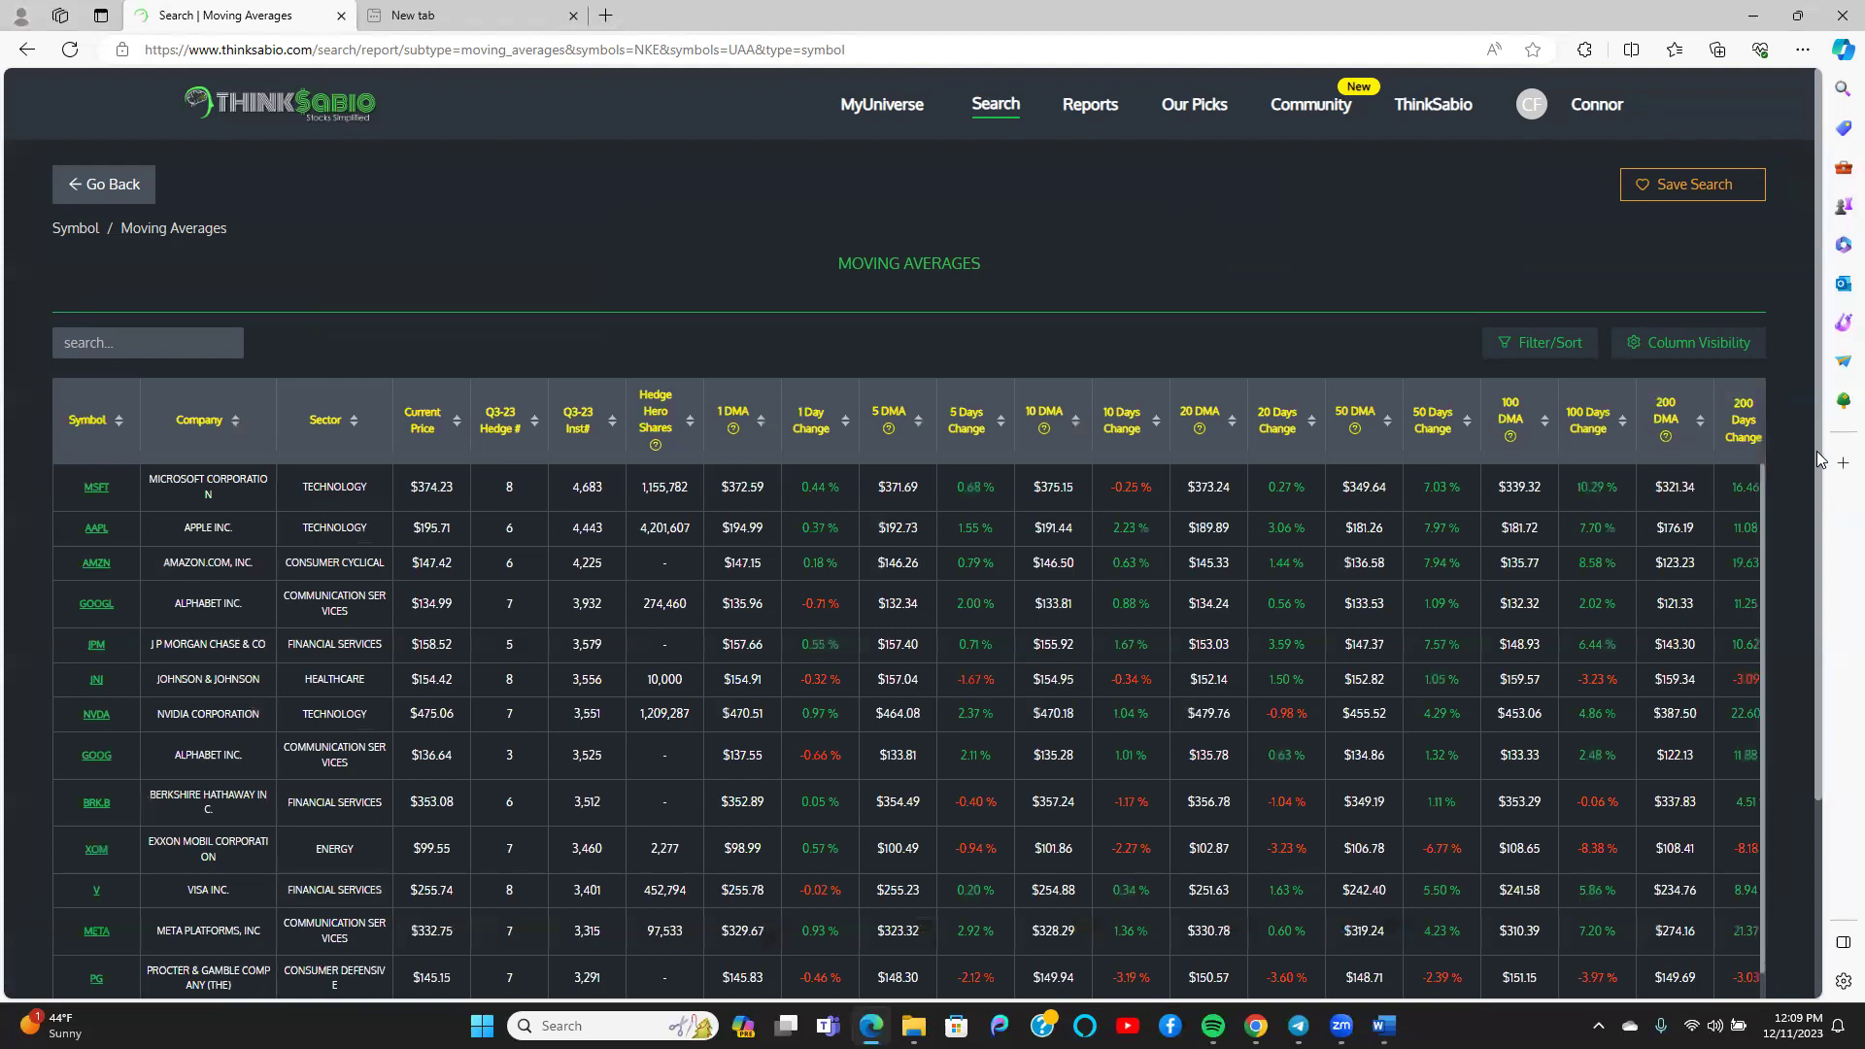
- Browse the full unfiltered list of 9,284 stocks and focus the table search box
scroll(1824, 549, "down", 1)
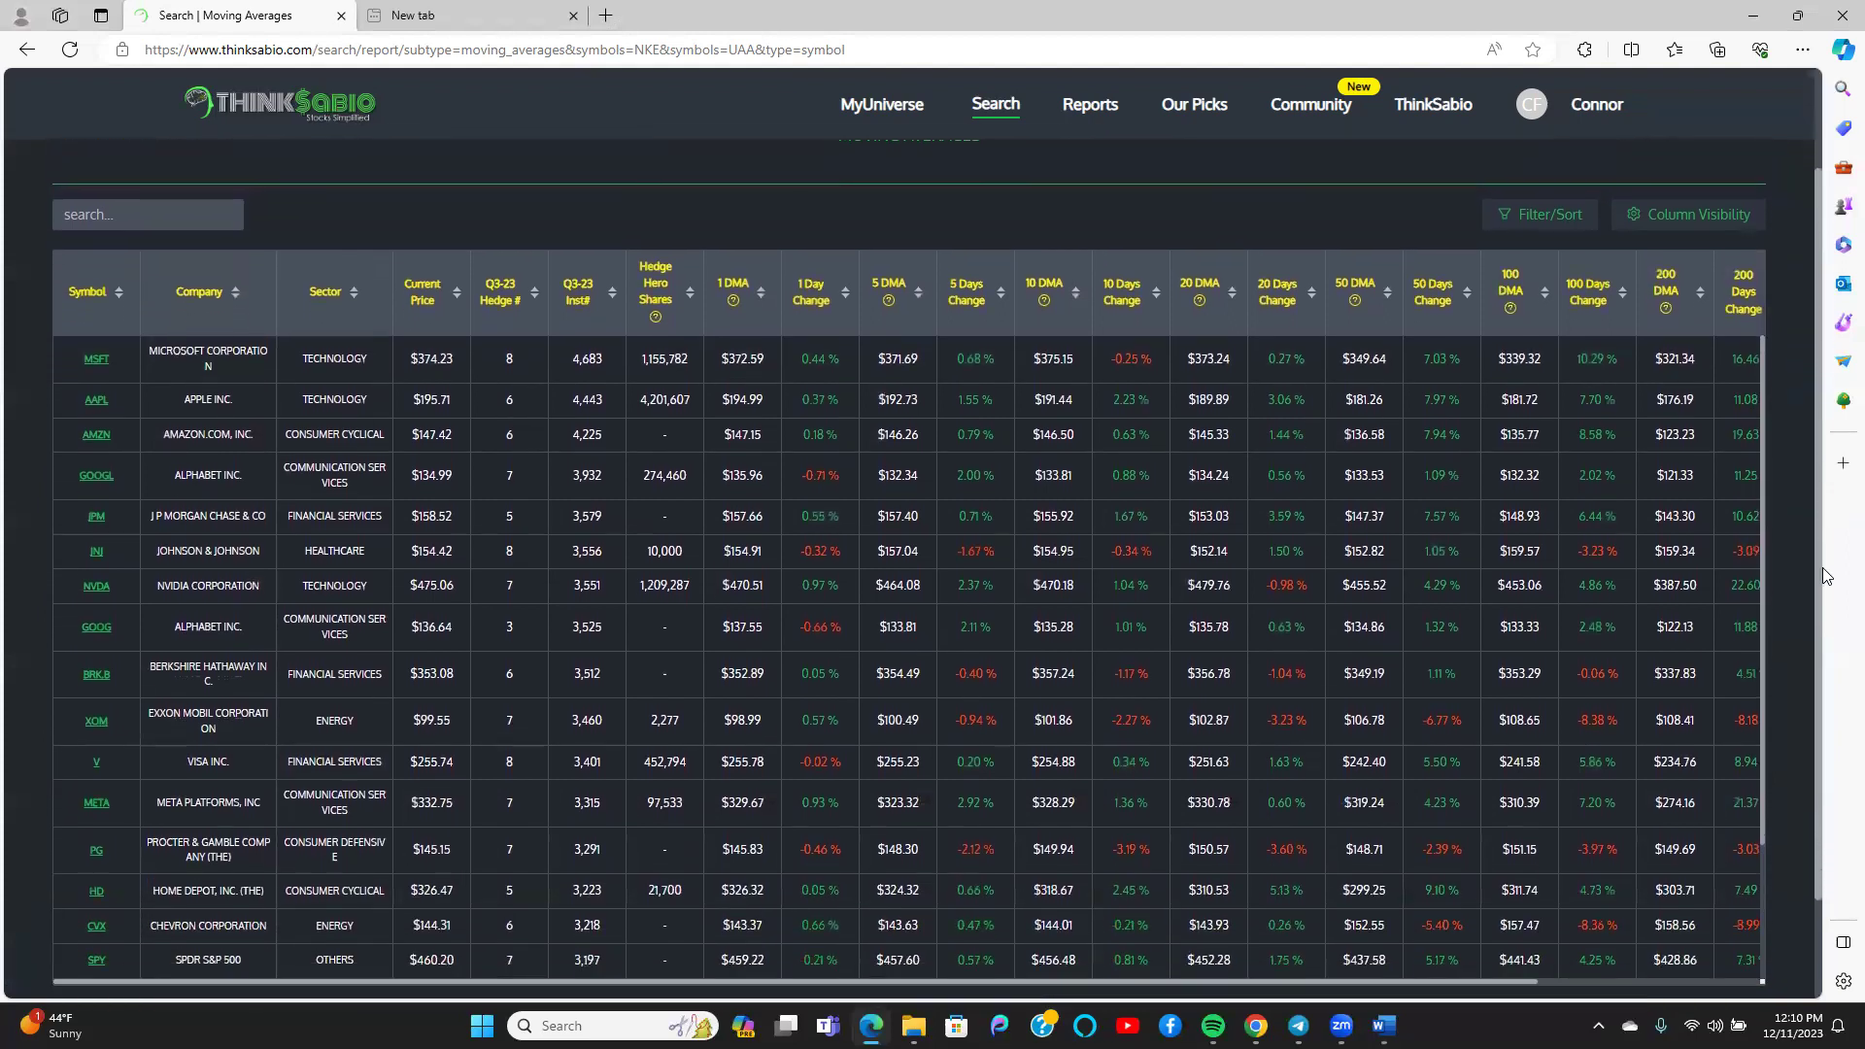
scroll(1827, 573, "down", 1)
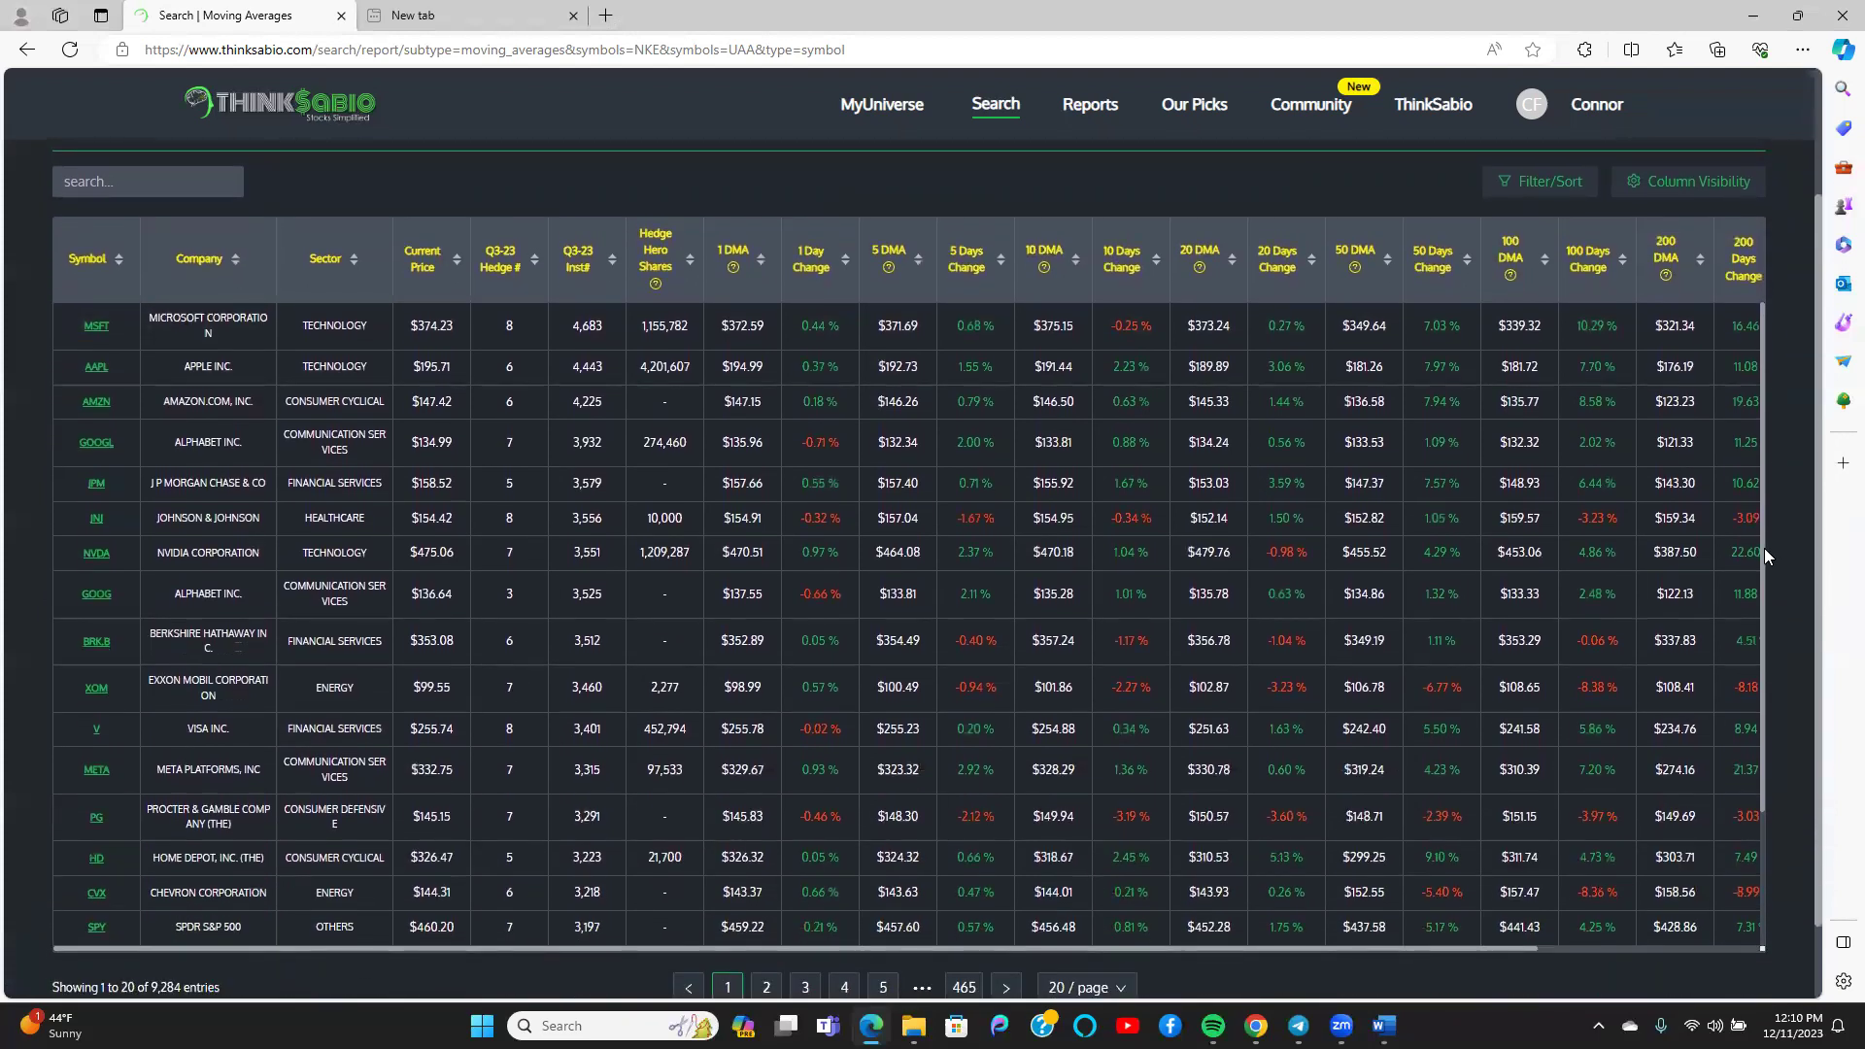
left_click_drag(1764, 554, 1751, 736)
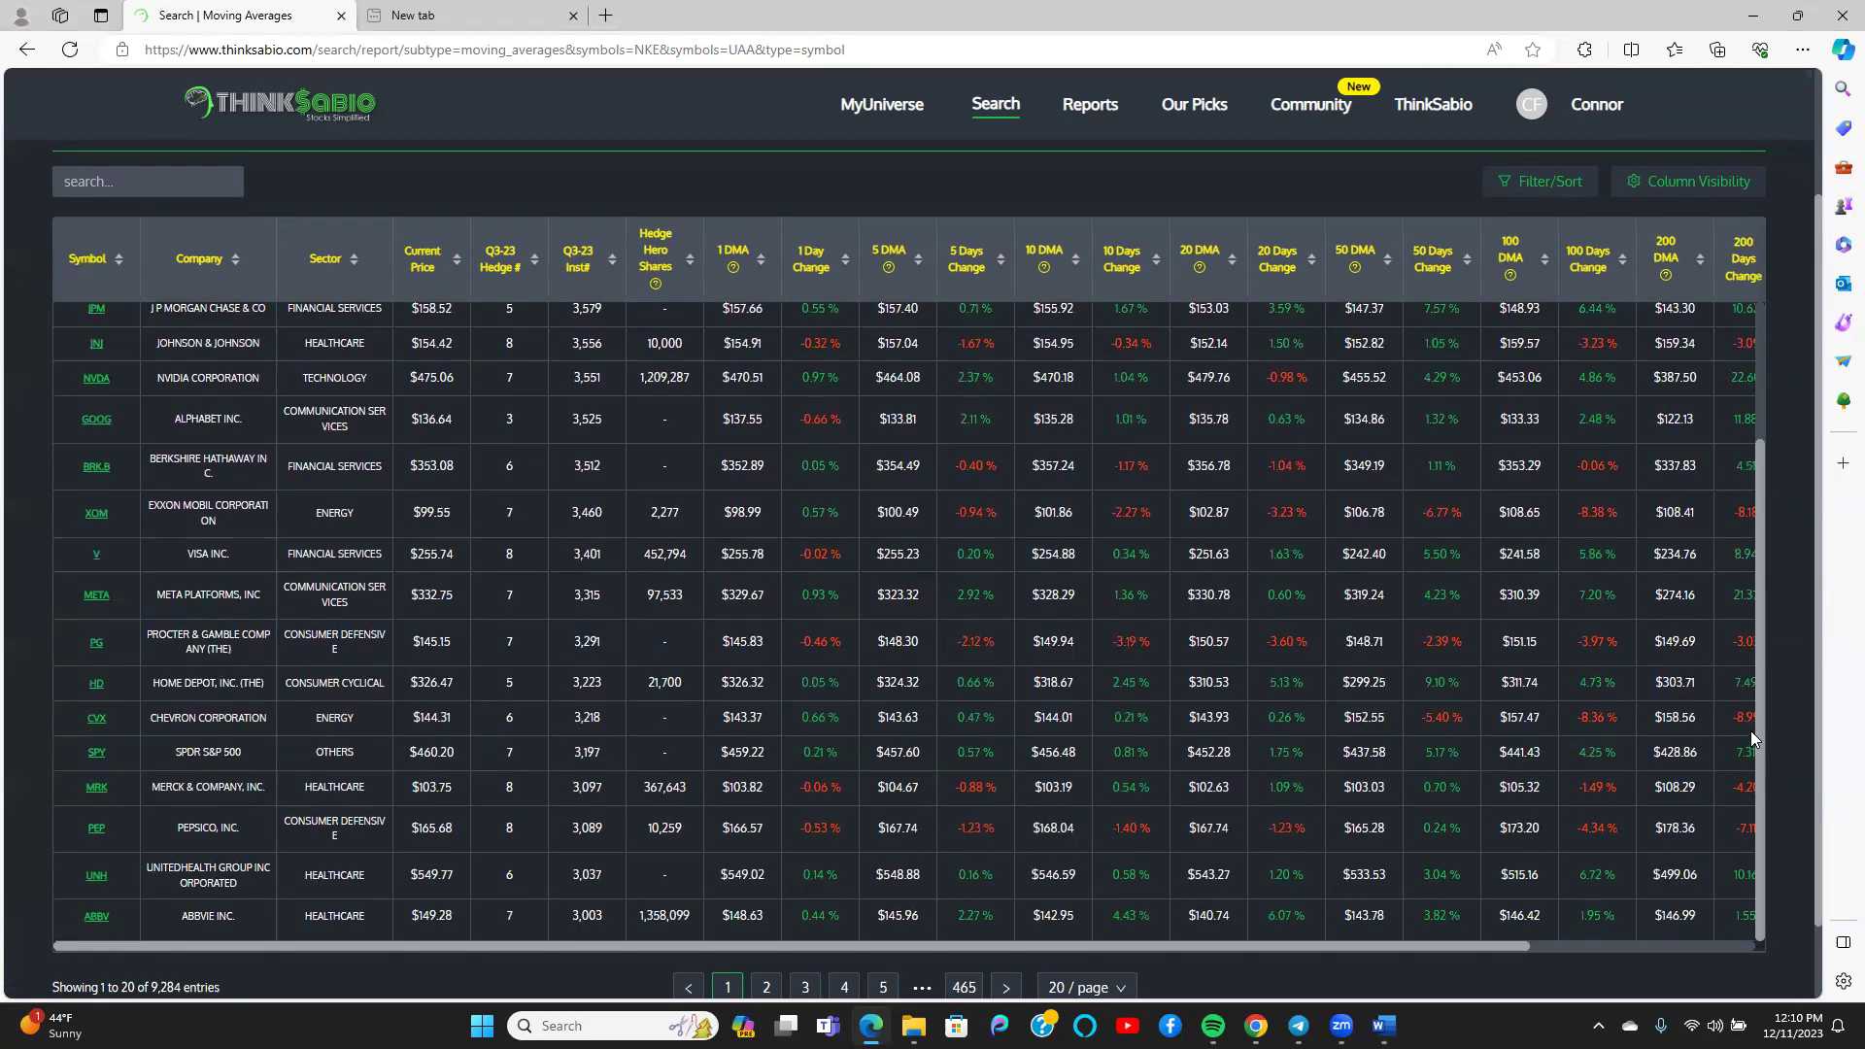
left_click_drag(1755, 715, 1790, 478)
scroll(1800, 375, "up", 2)
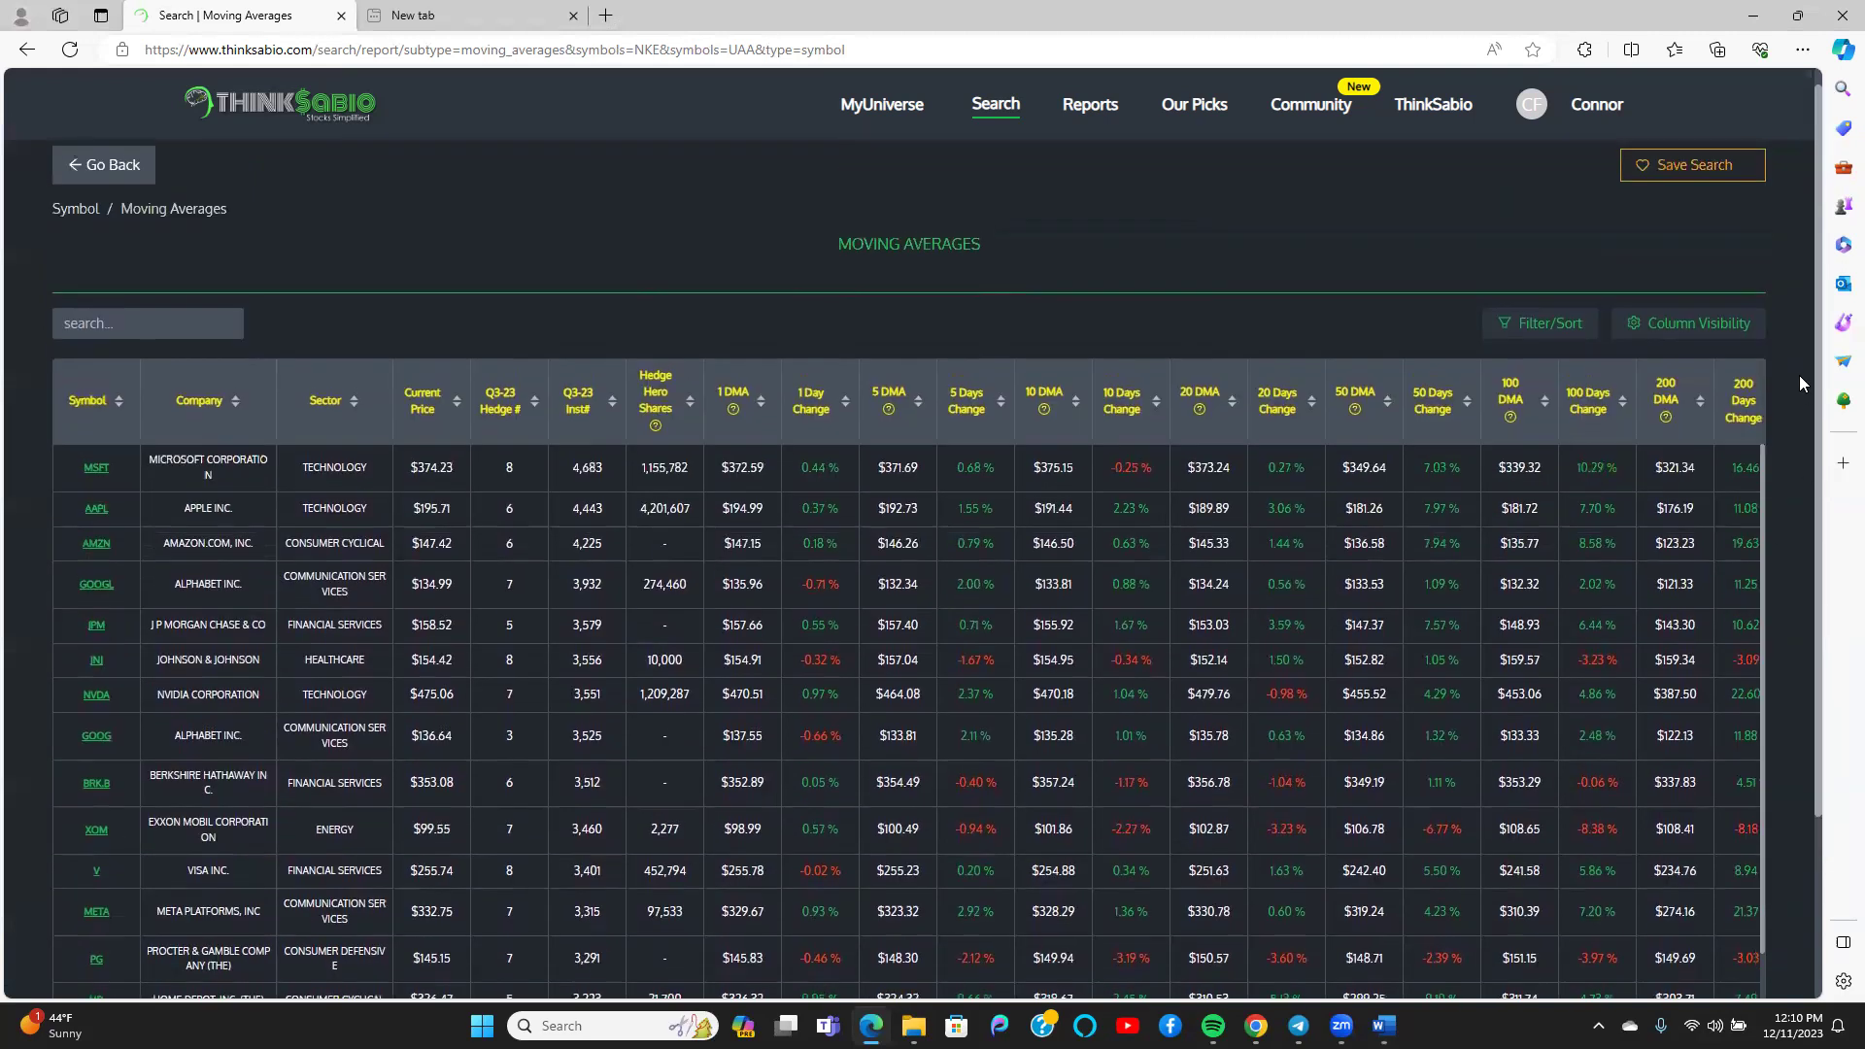
left_click(125, 323)
type("tsla")
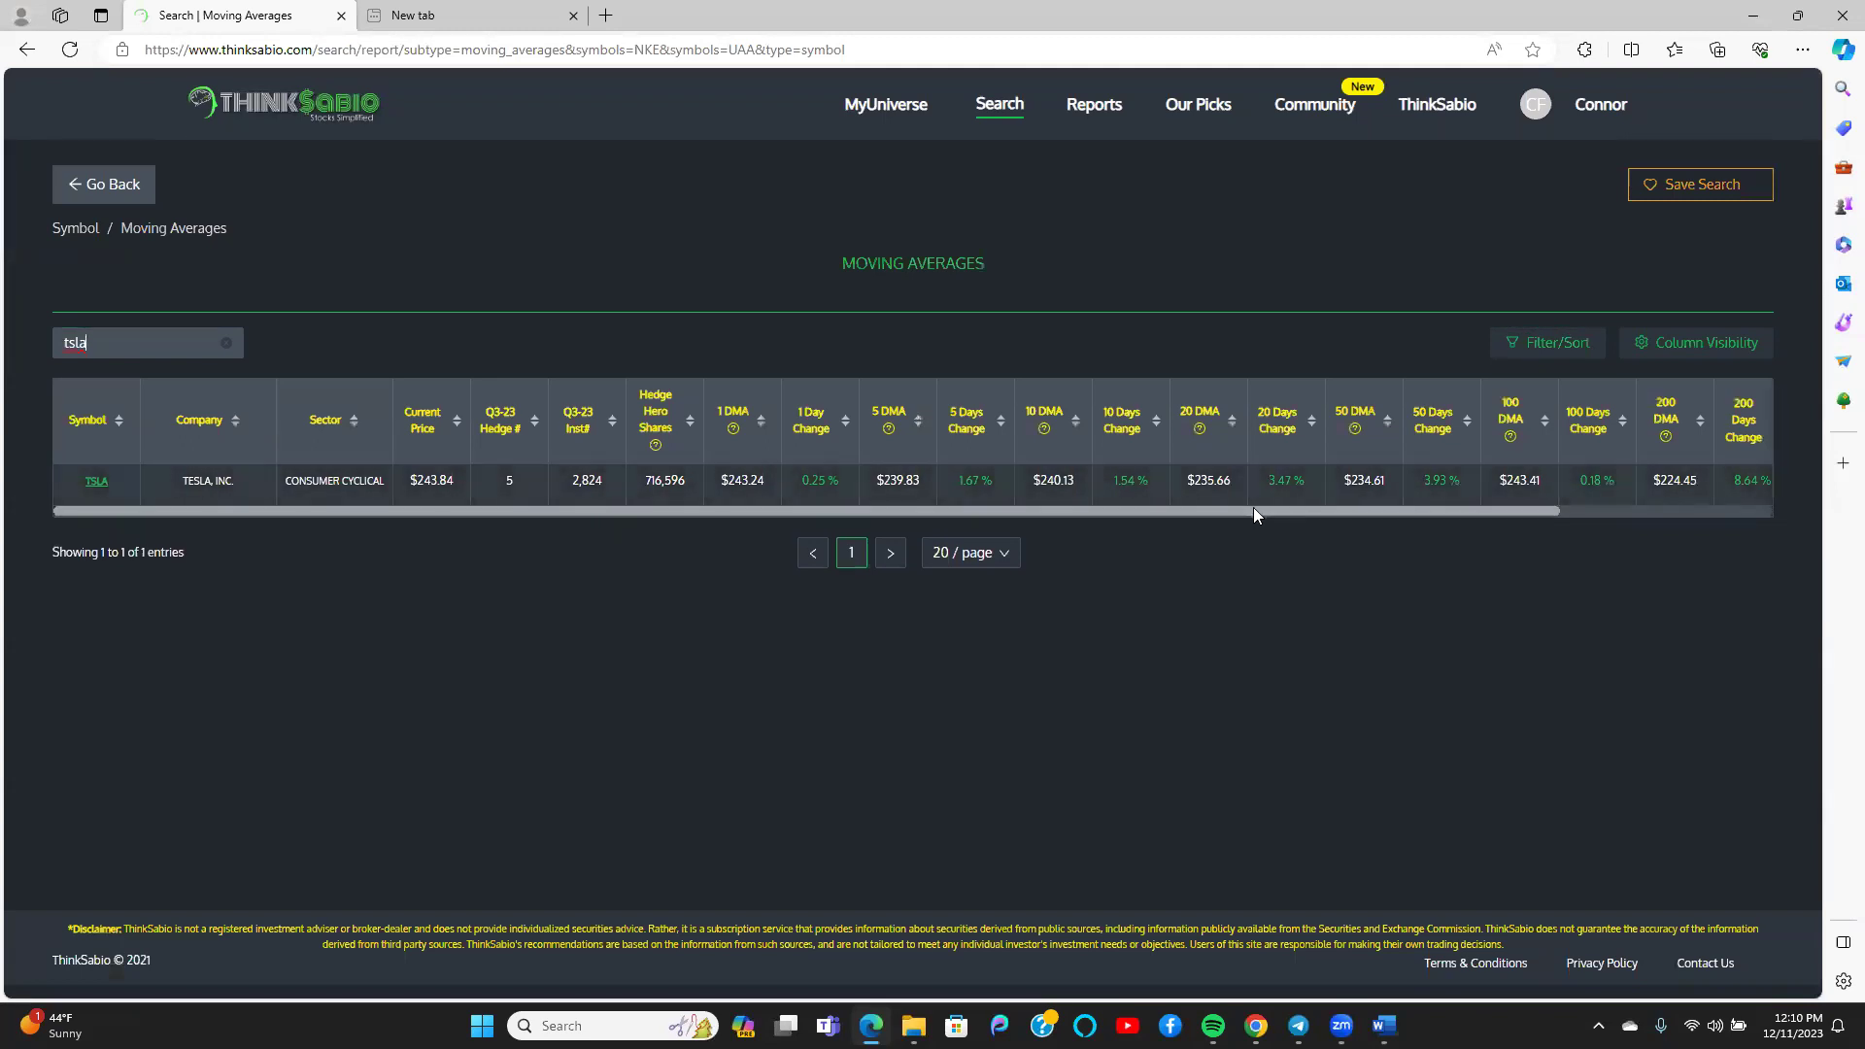
scroll(1263, 507, "right", 2)
scroll(1337, 506, "right", 5)
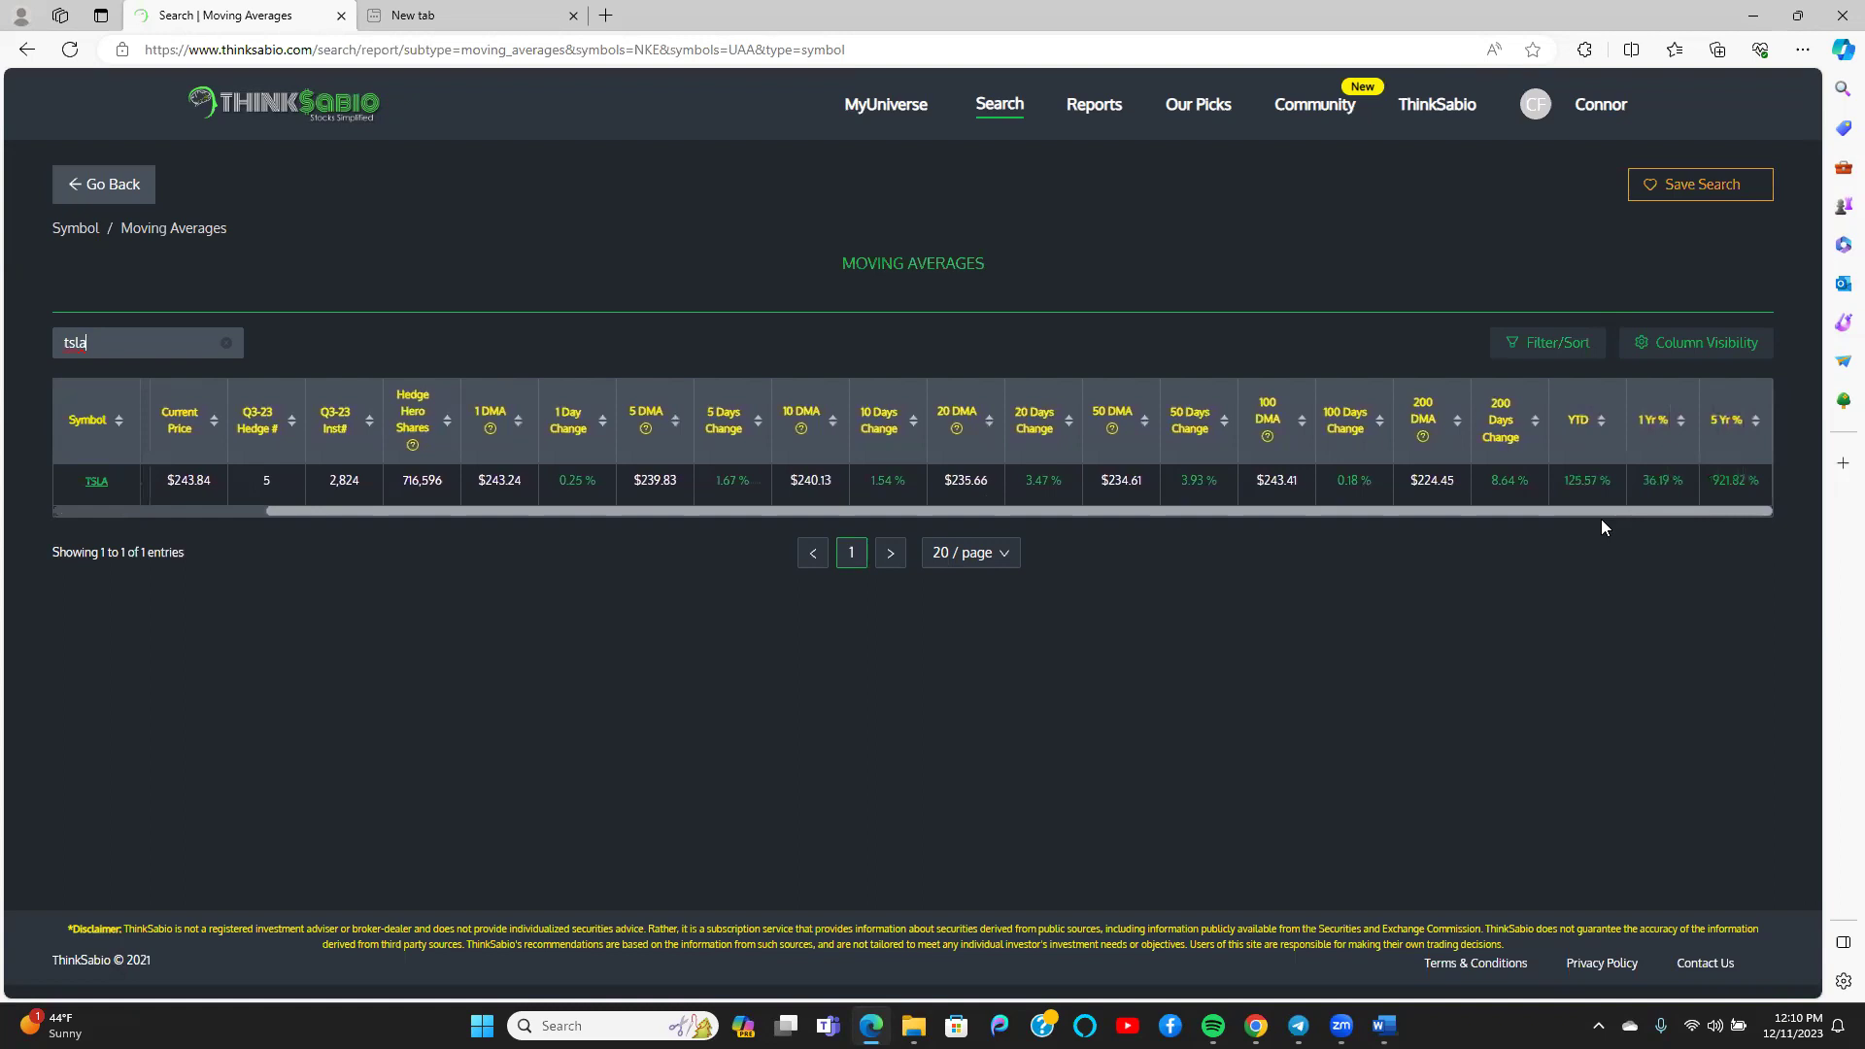
scroll(1364, 523, "left", 6)
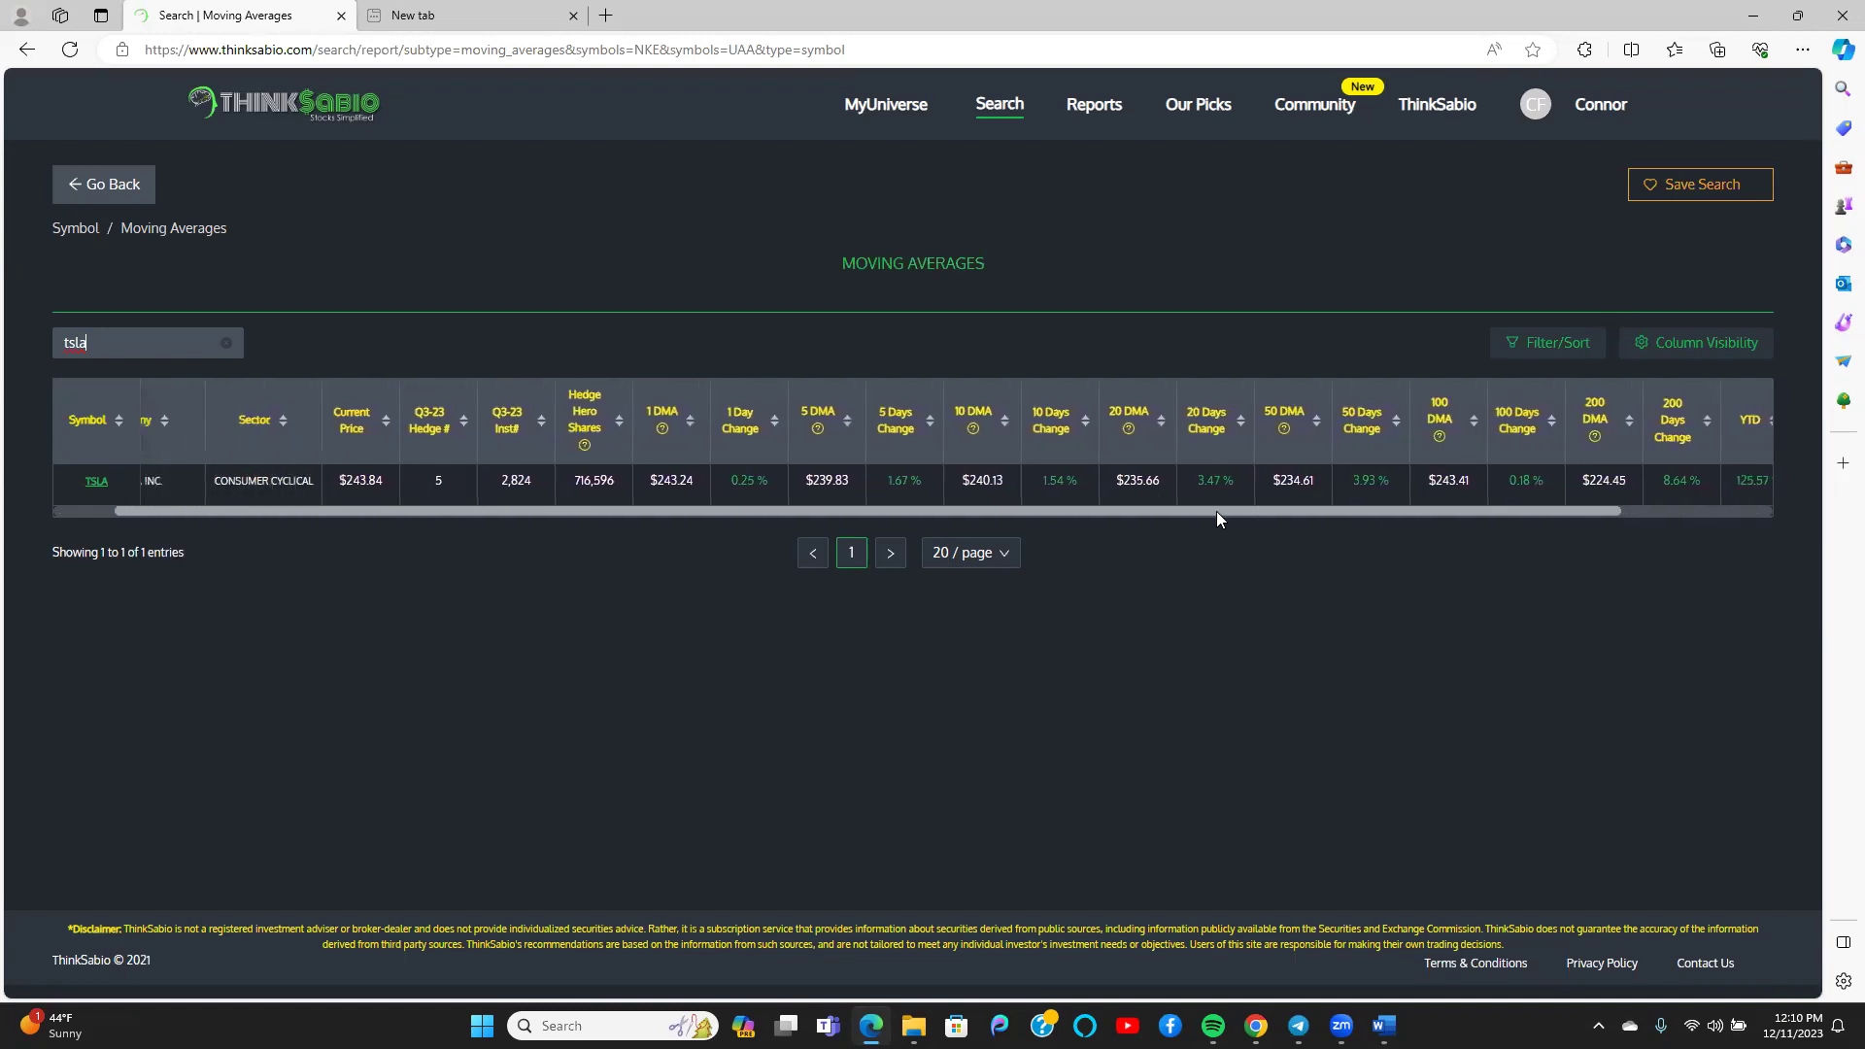
left_click(229, 346)
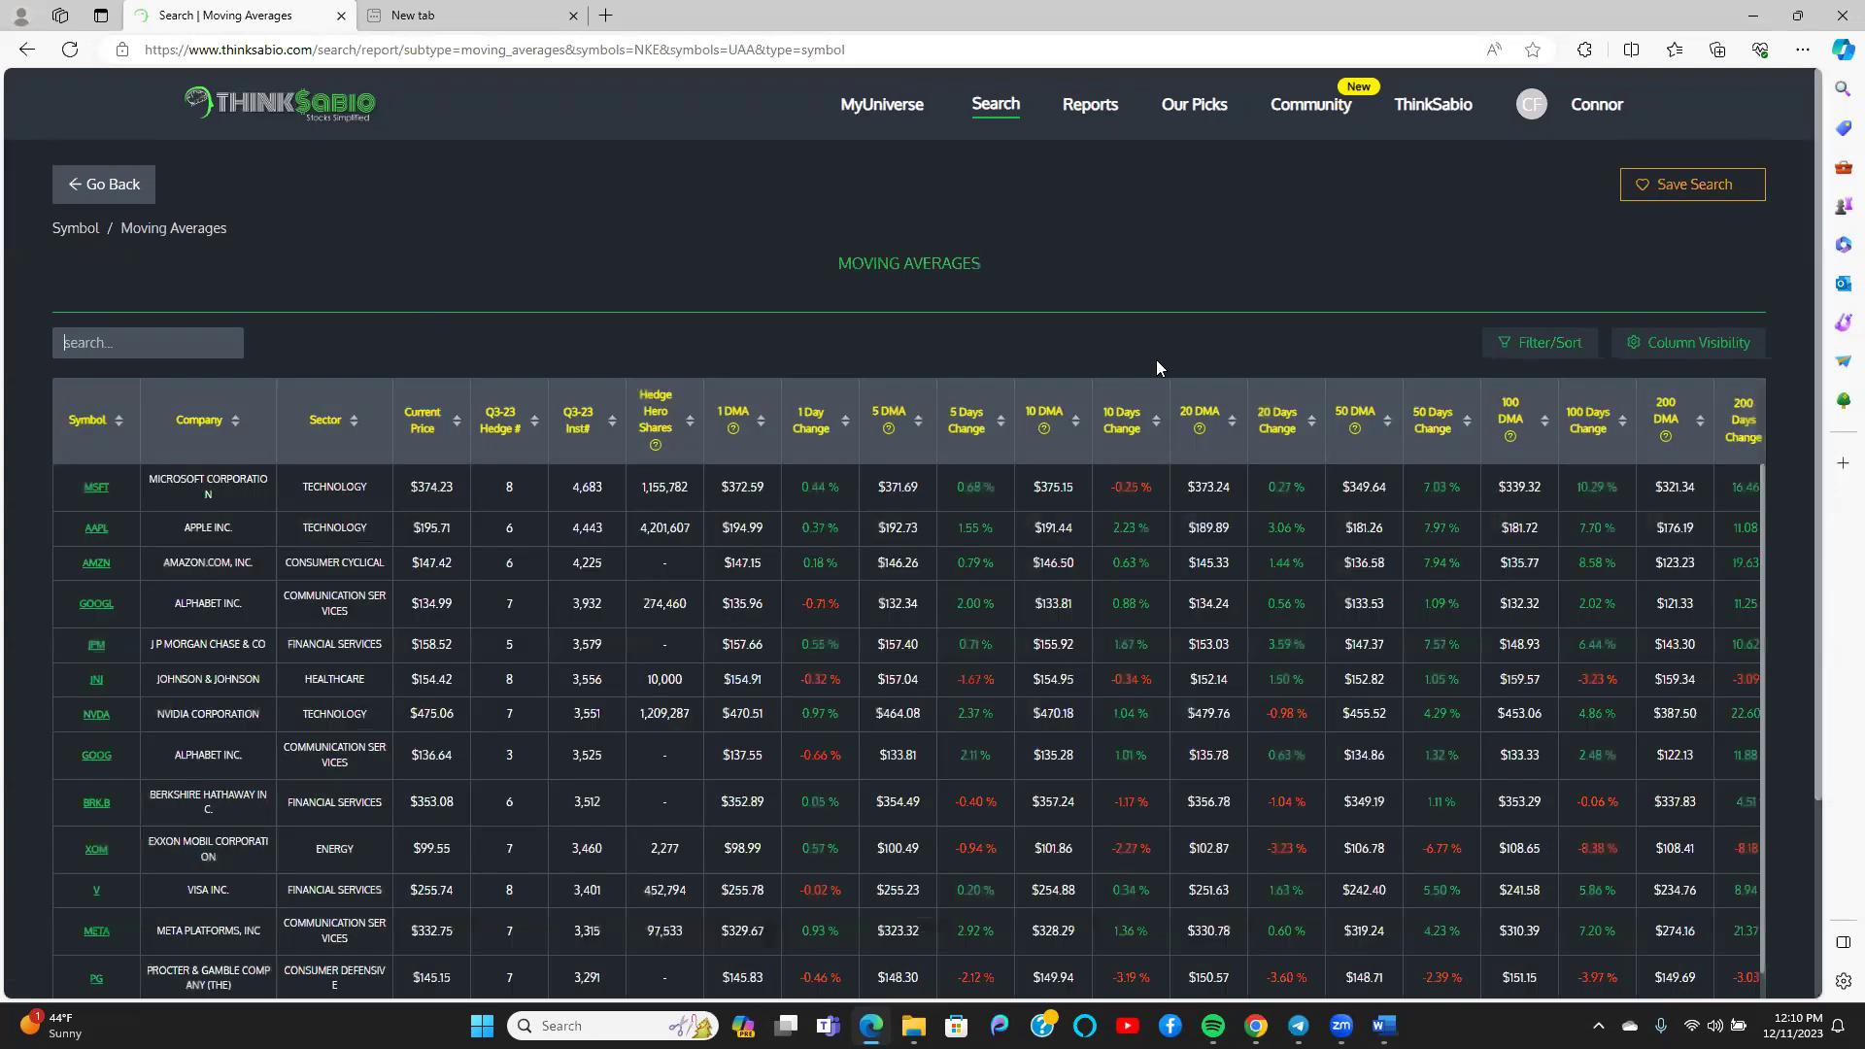
- Show the Filter/Sort panel, try the Min Price and Min 1Yr % fields, then close it
left_click(1559, 347)
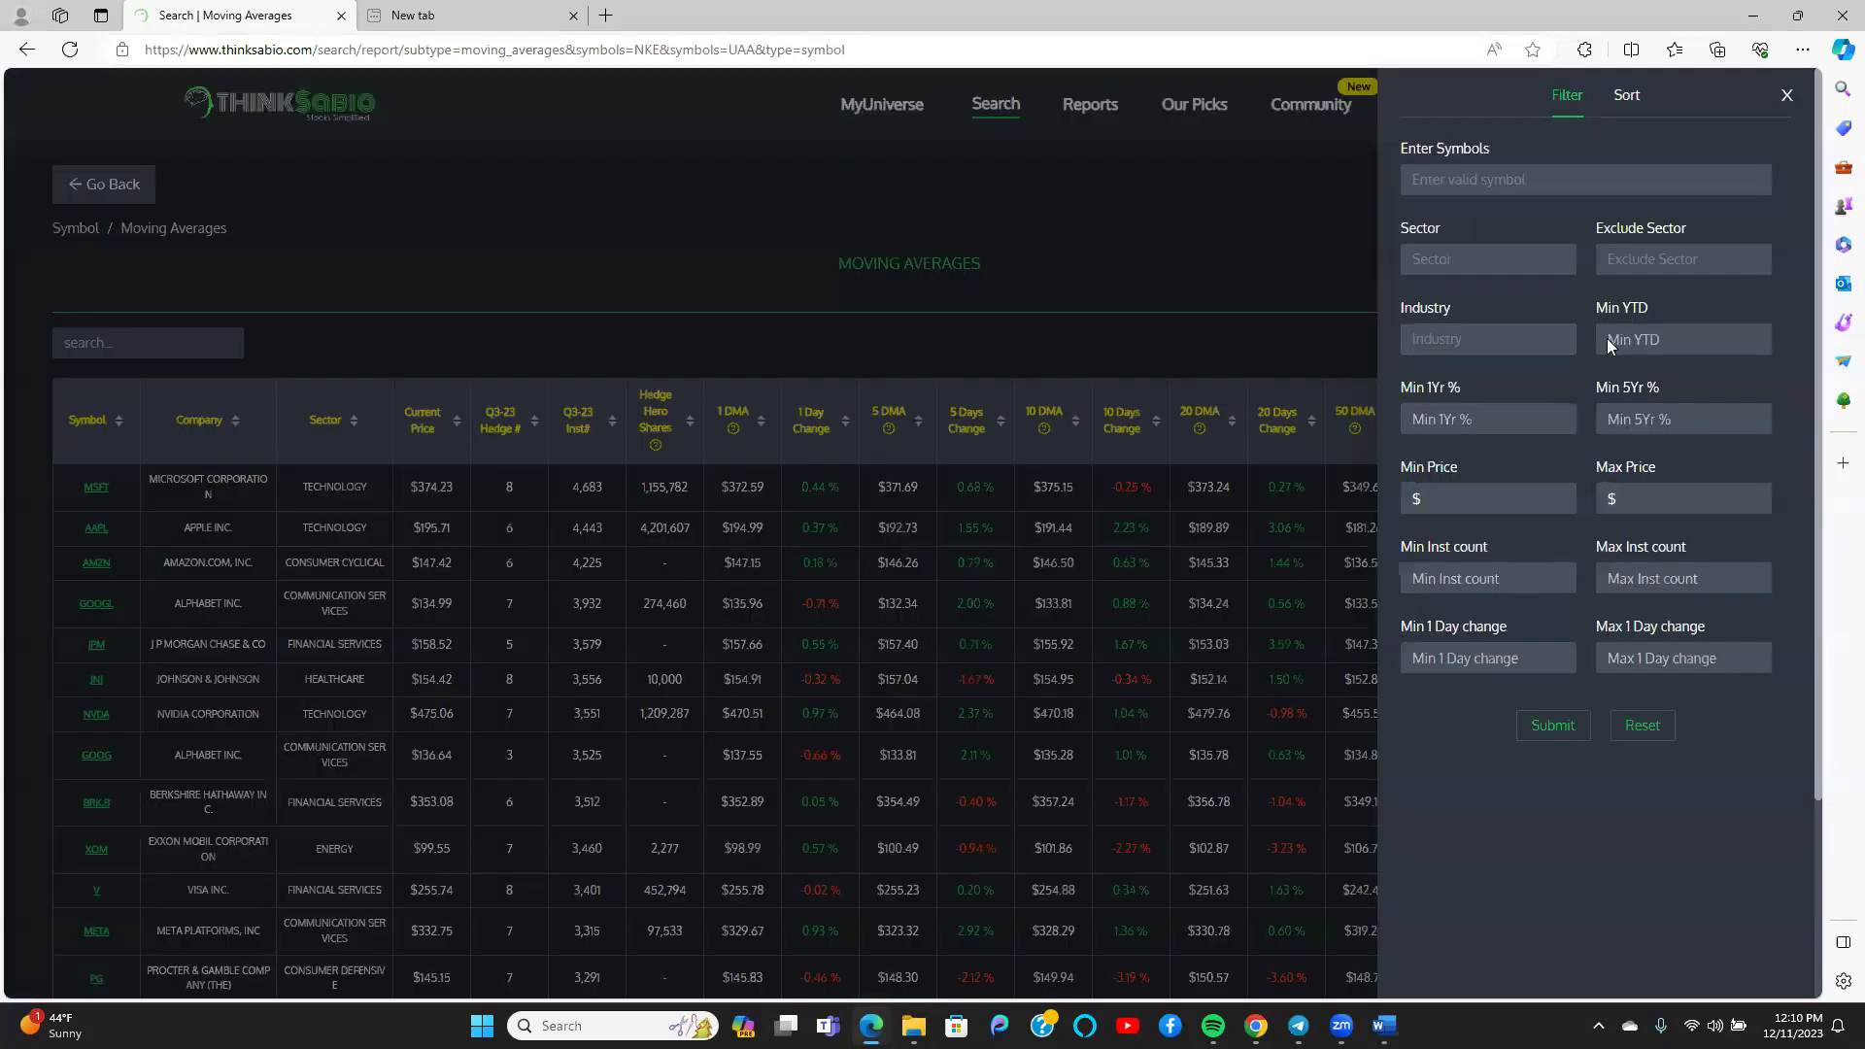
left_click(1482, 498)
left_click(1457, 408)
left_click(1787, 94)
- Review the Columns Visibility options and close them without changes
left_click(1649, 343)
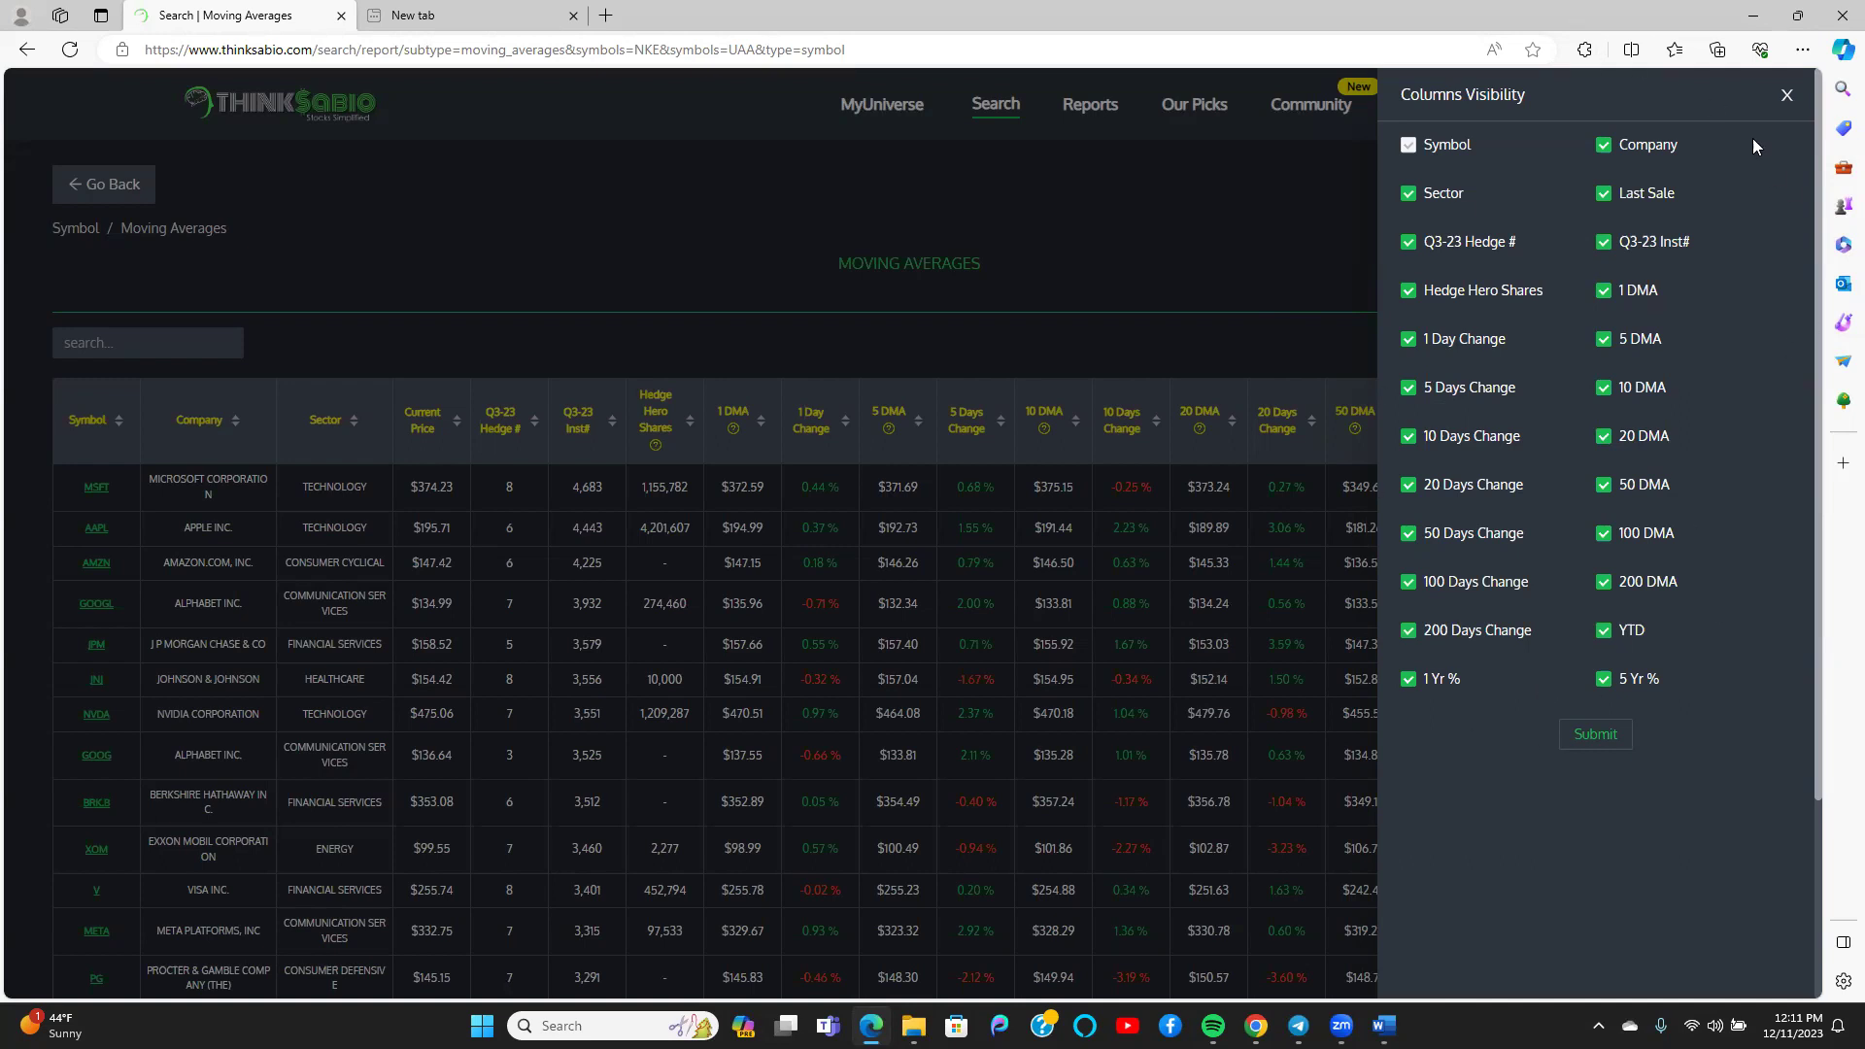
left_click(1788, 97)
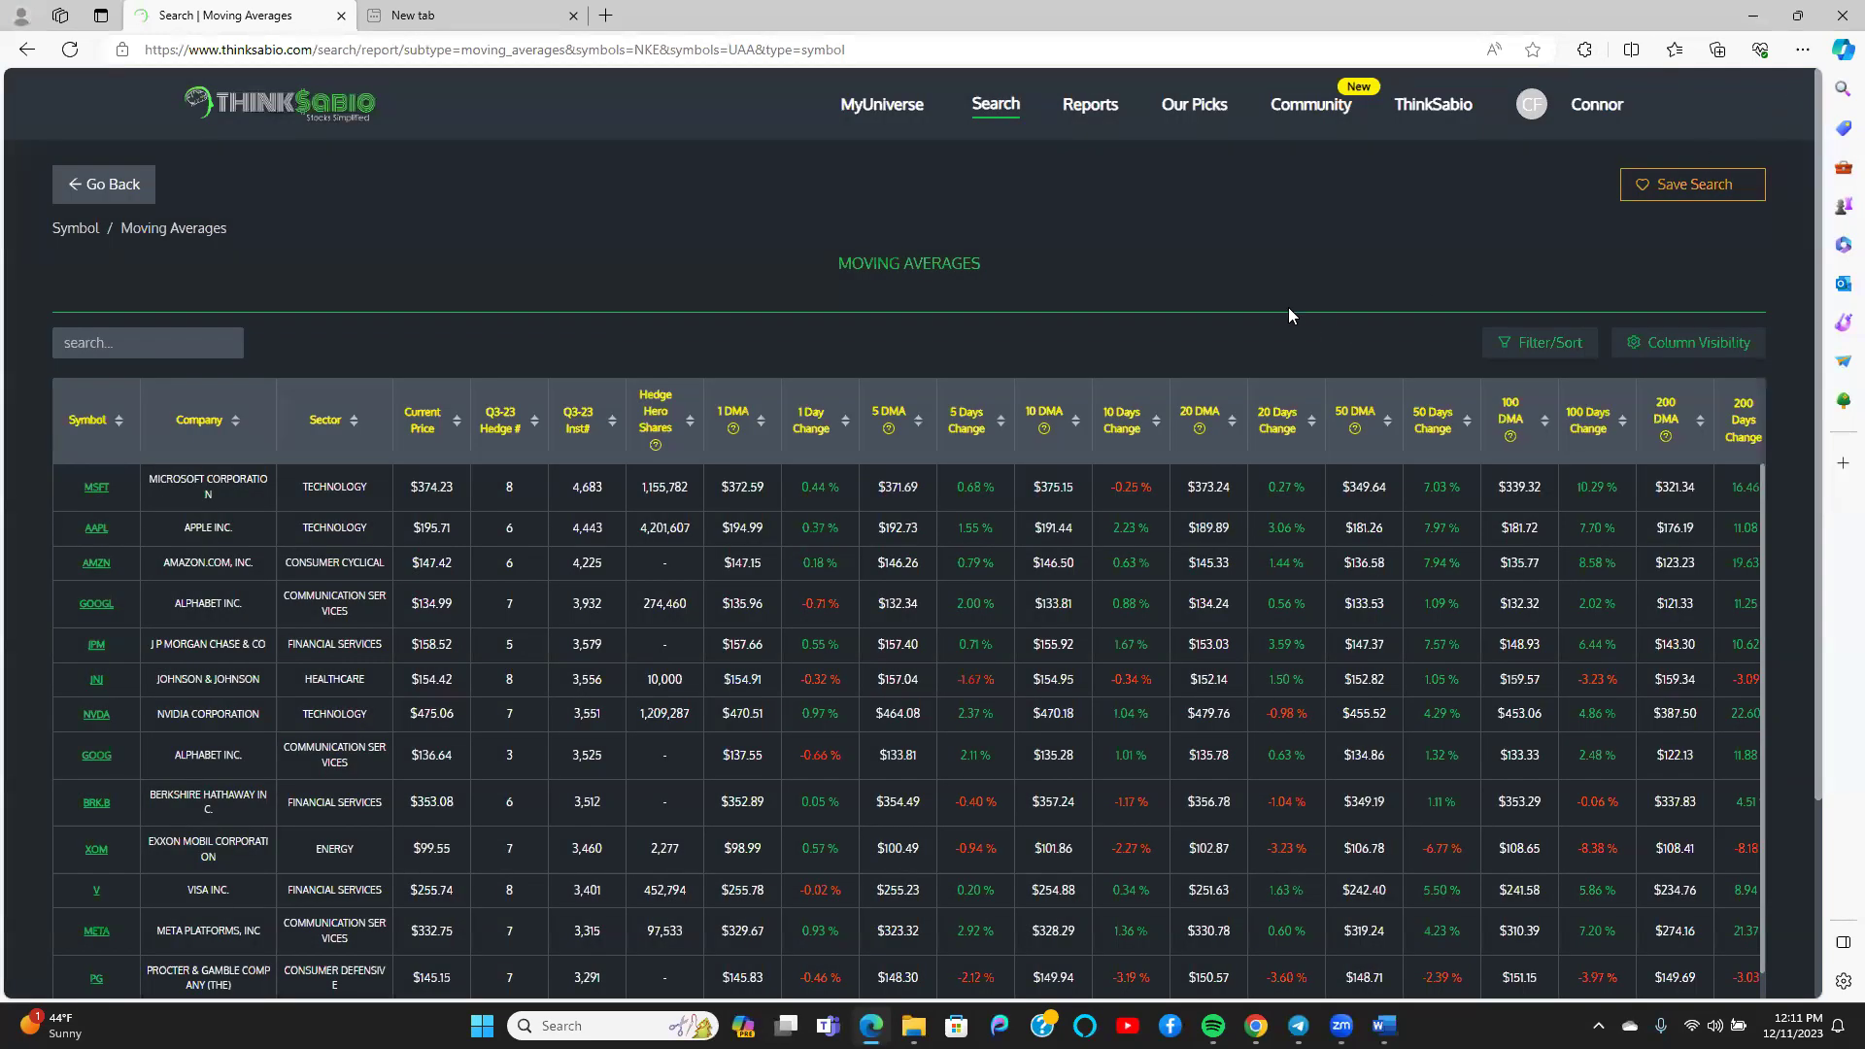